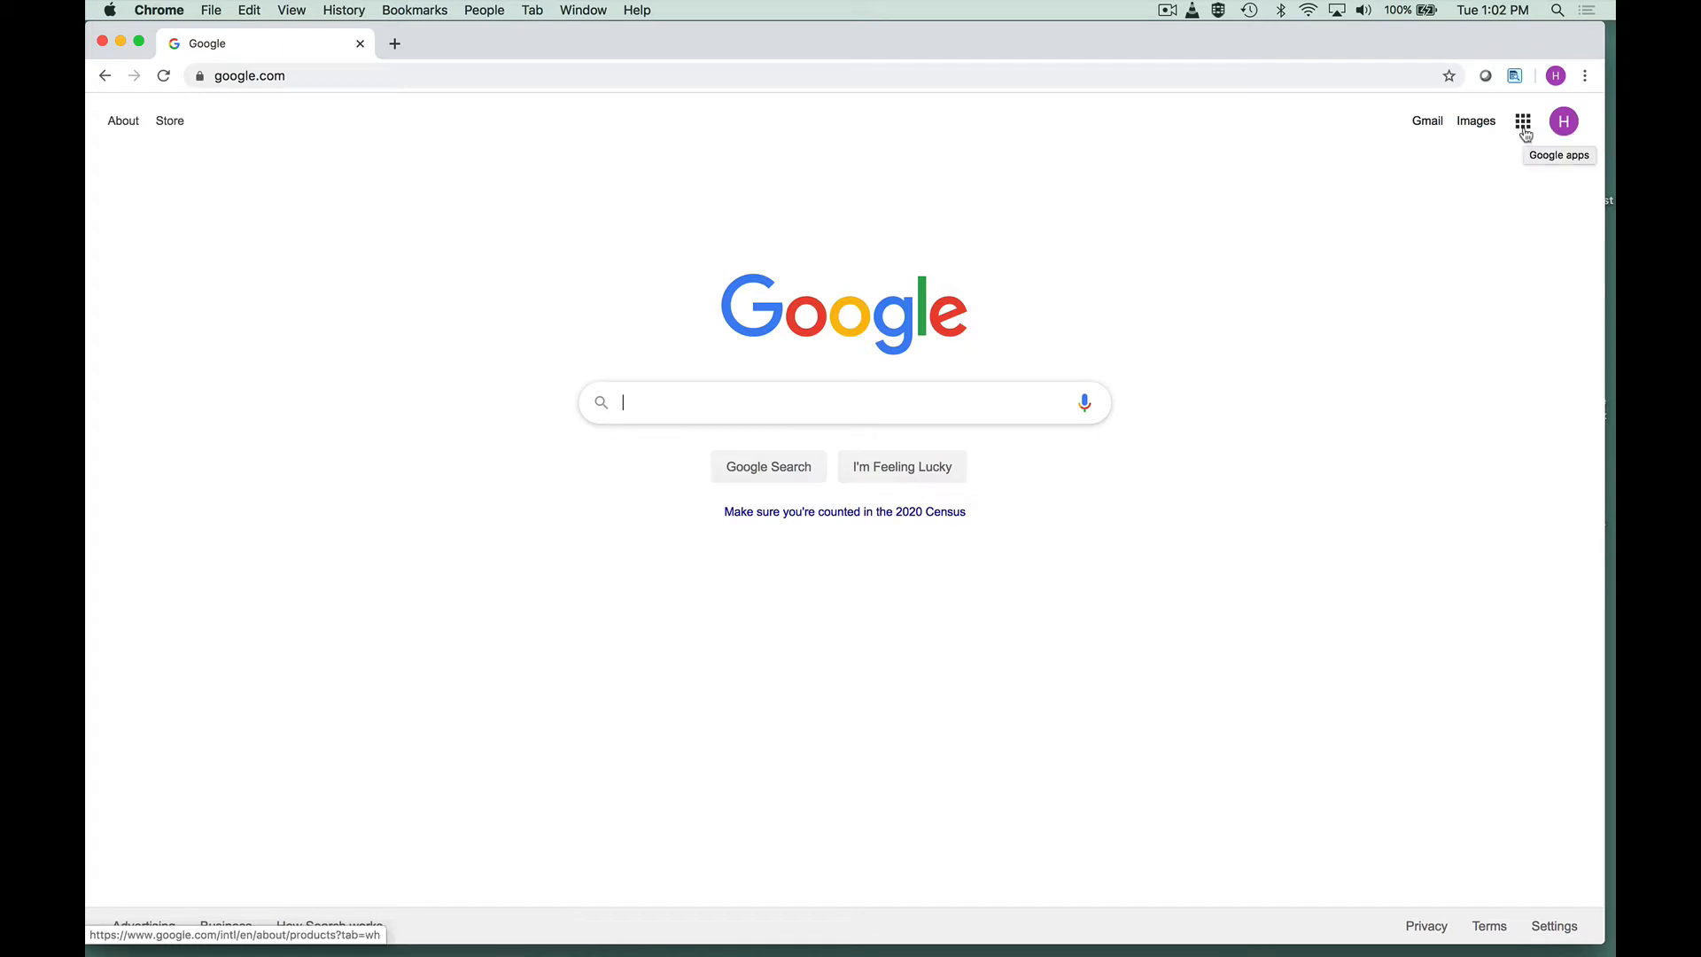
# Step: Open Google Drive from the Google home page, browse the My Drive list and select 1811_001.pdf
pyautogui.click(1523, 131)
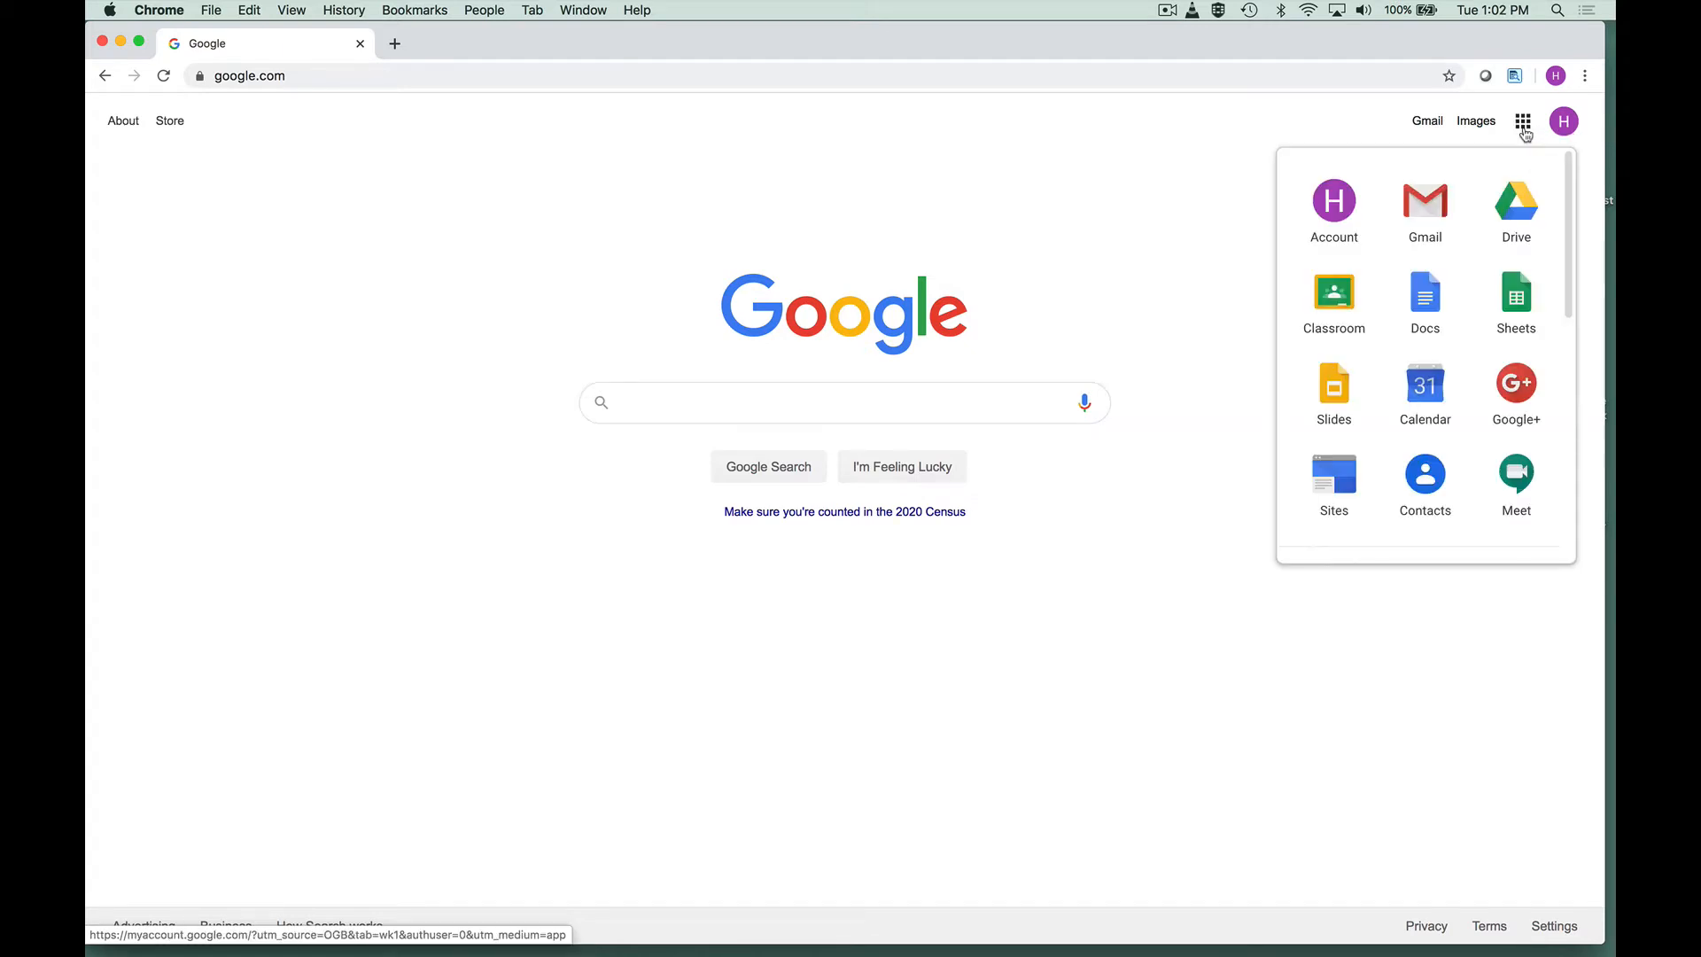
pyautogui.click(1519, 206)
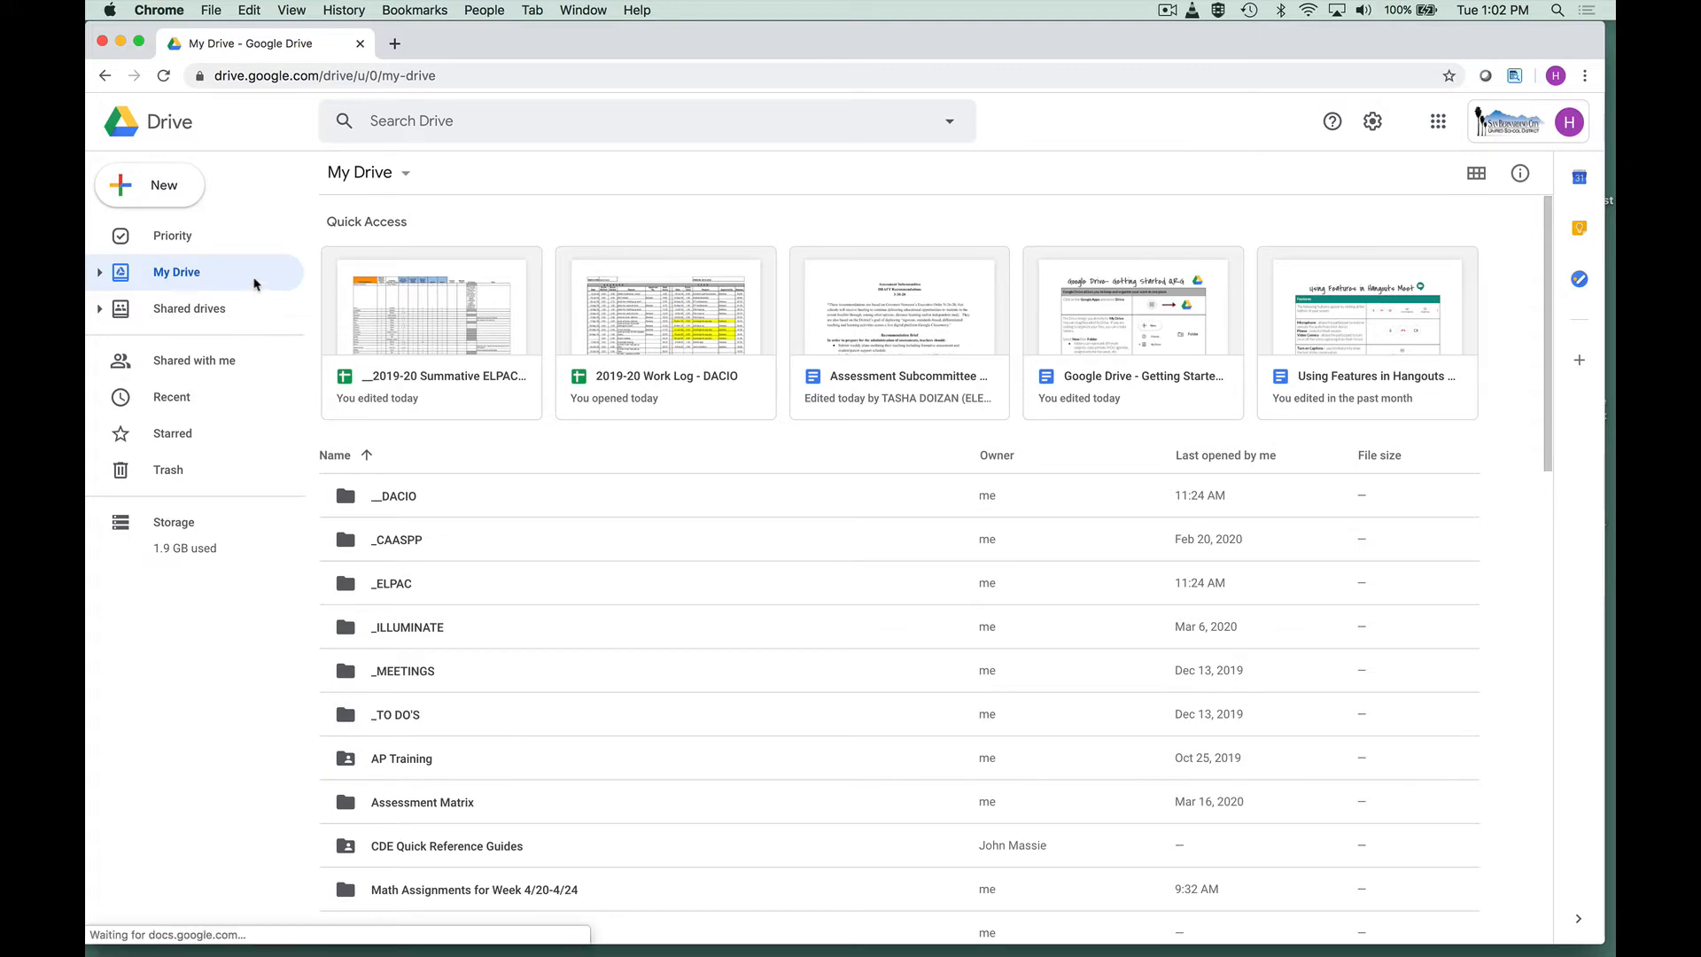
pyautogui.scroll(-3, 549, 617)
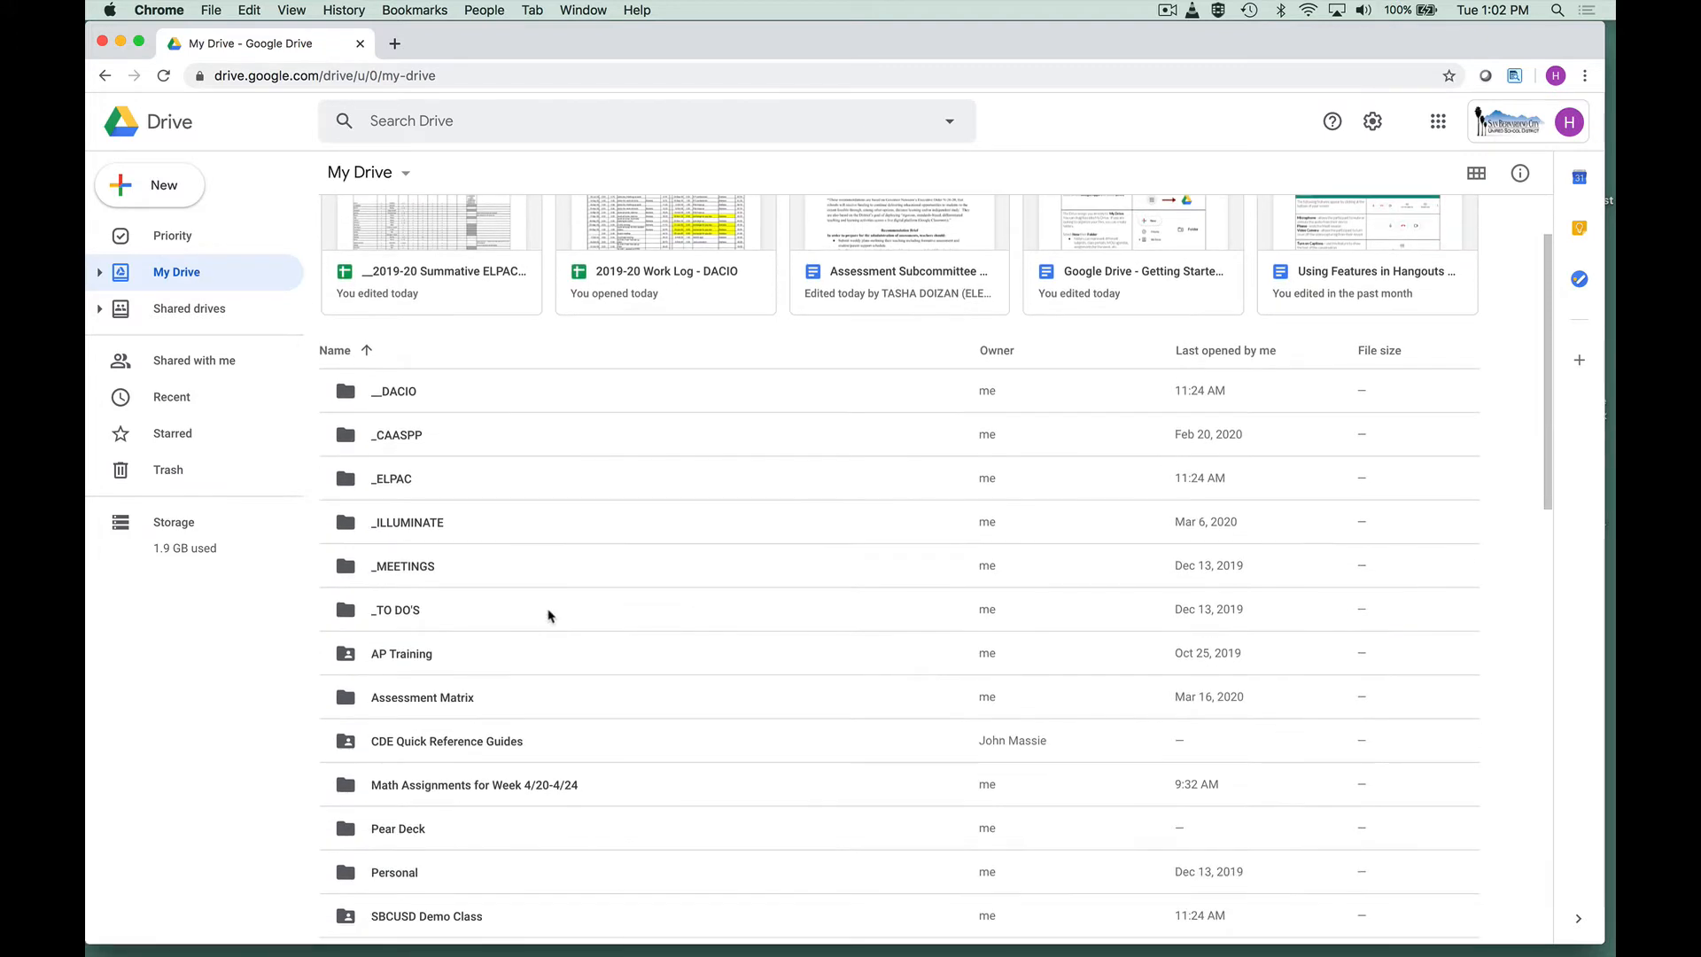
pyautogui.scroll(-6, 550, 615)
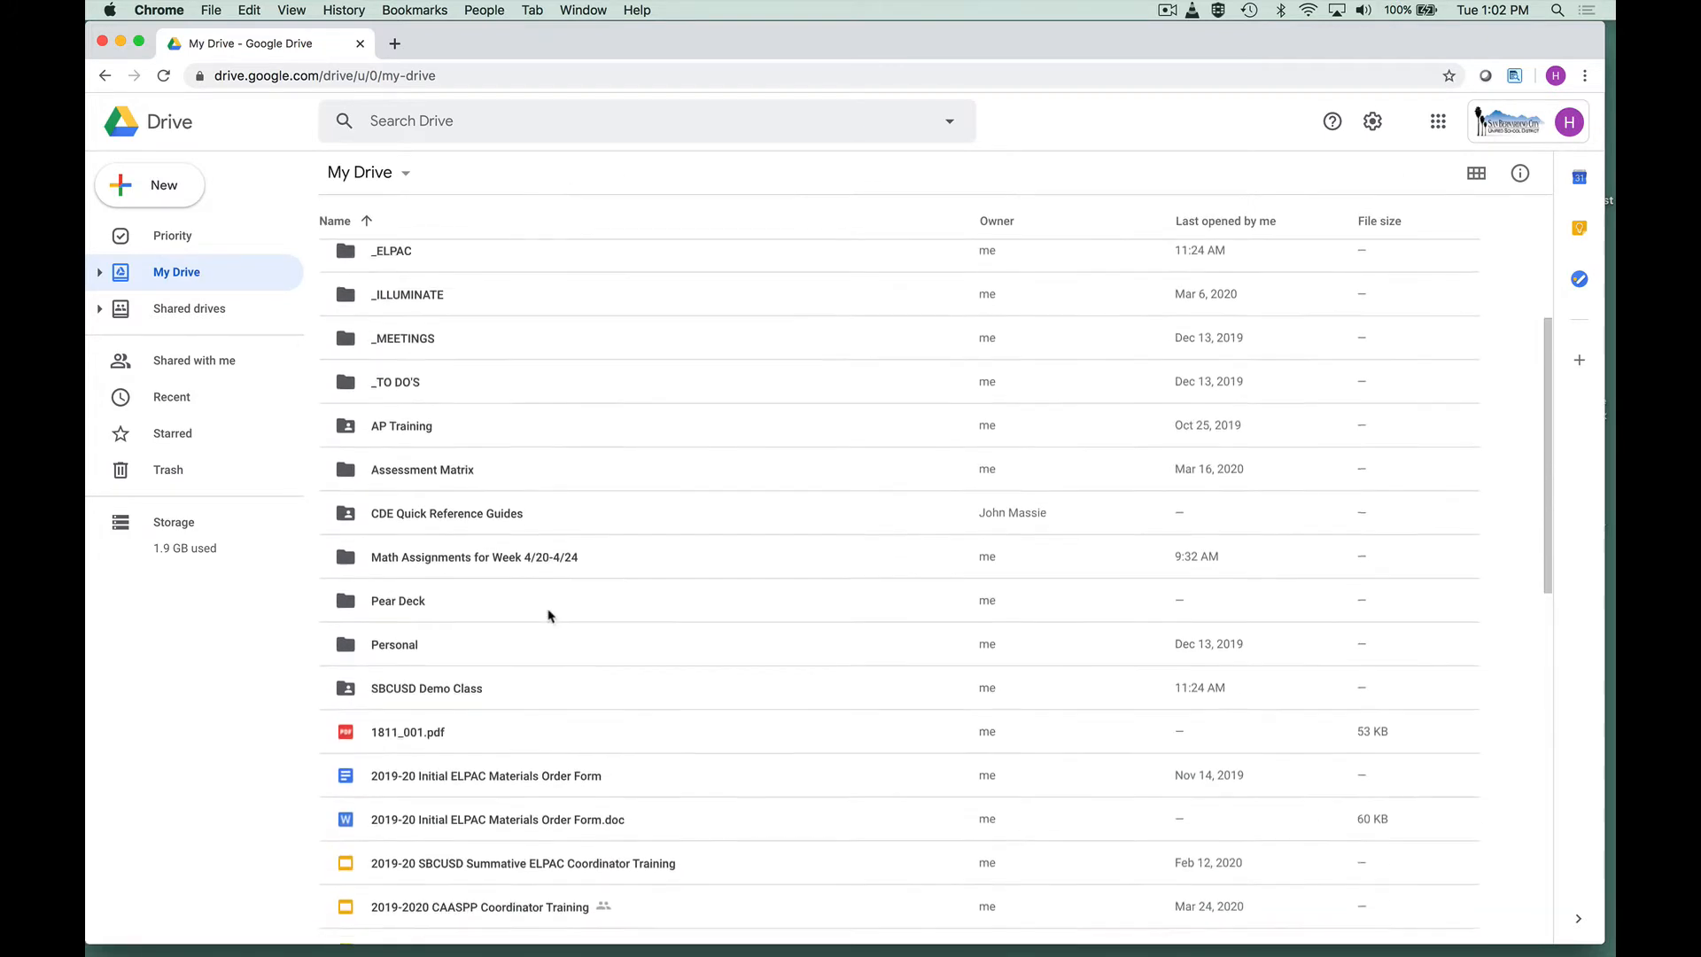
pyautogui.scroll(-1, 549, 615)
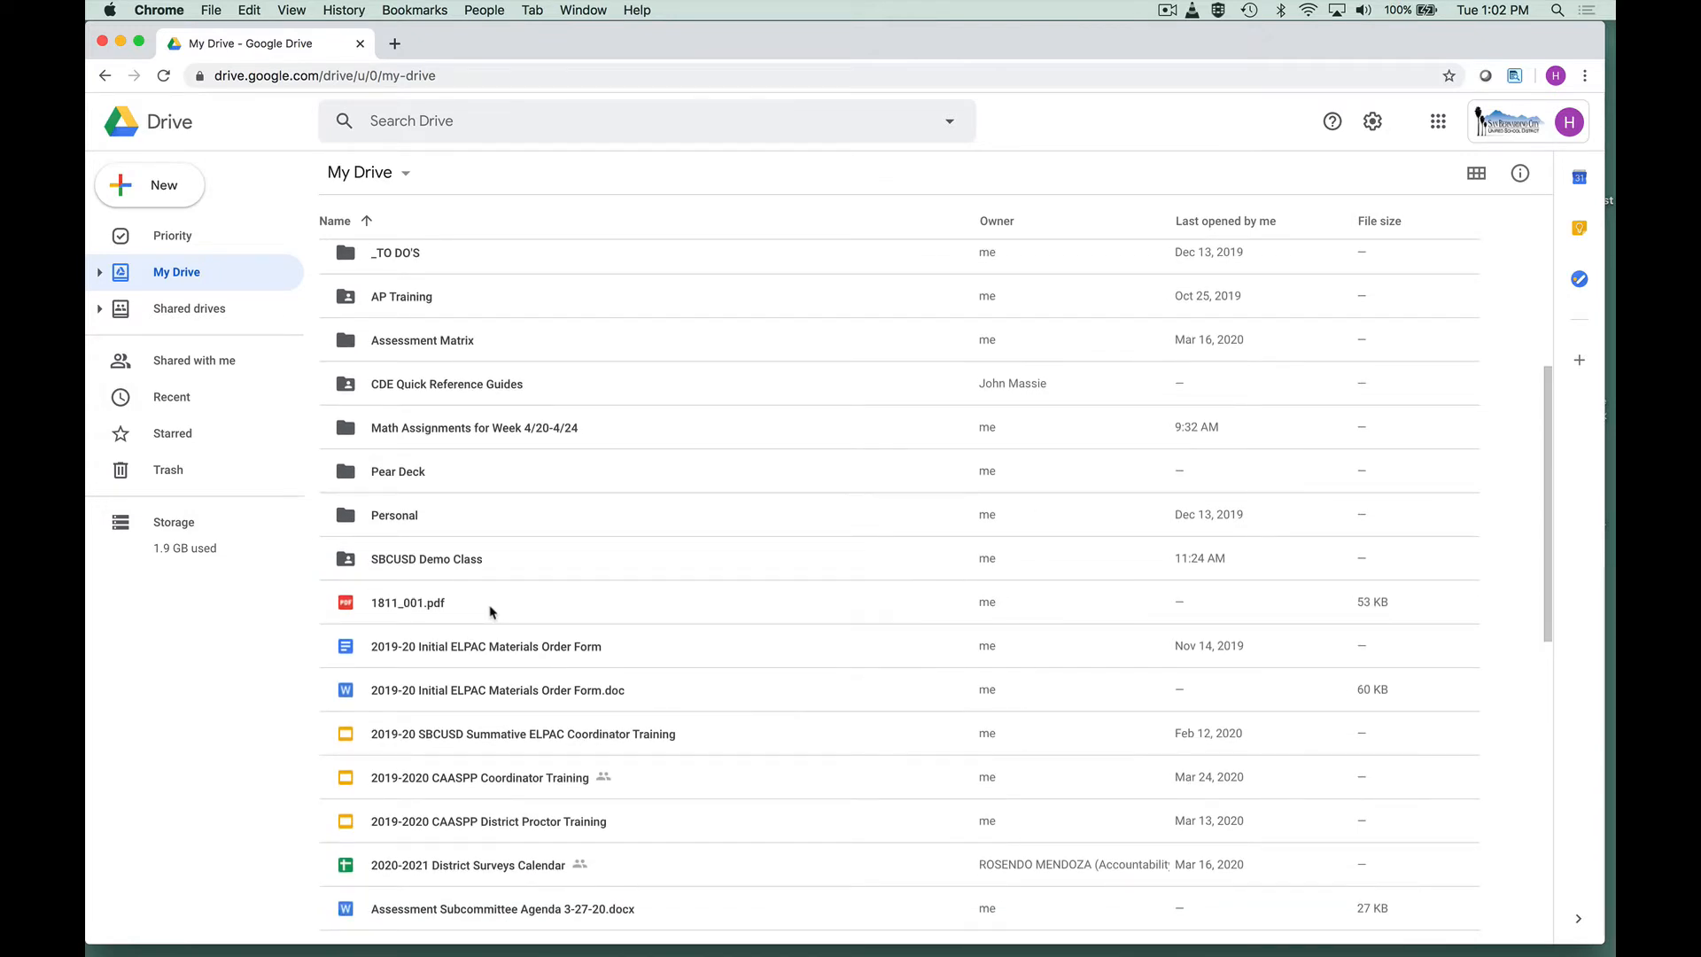
pyautogui.scroll(-1, 498, 660)
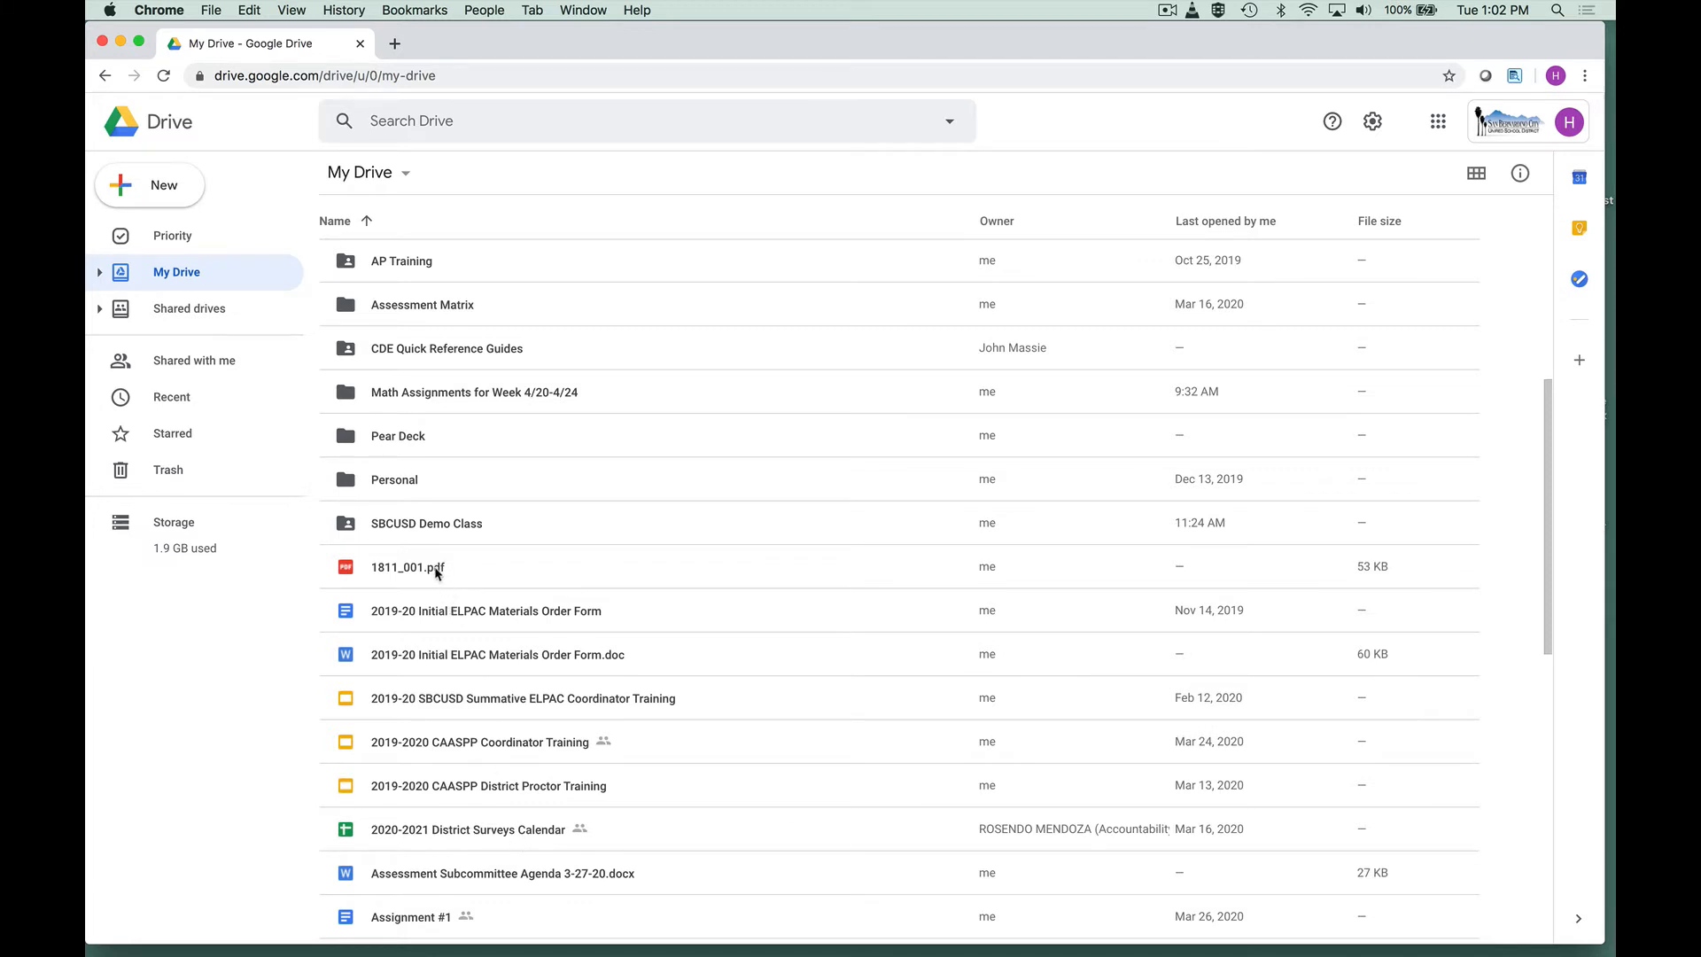
pyautogui.moveTo(434, 572)
pyautogui.mouseDown()
pyautogui.moveTo(432, 304)
pyautogui.moveTo(424, 567)
pyautogui.mouseUp()
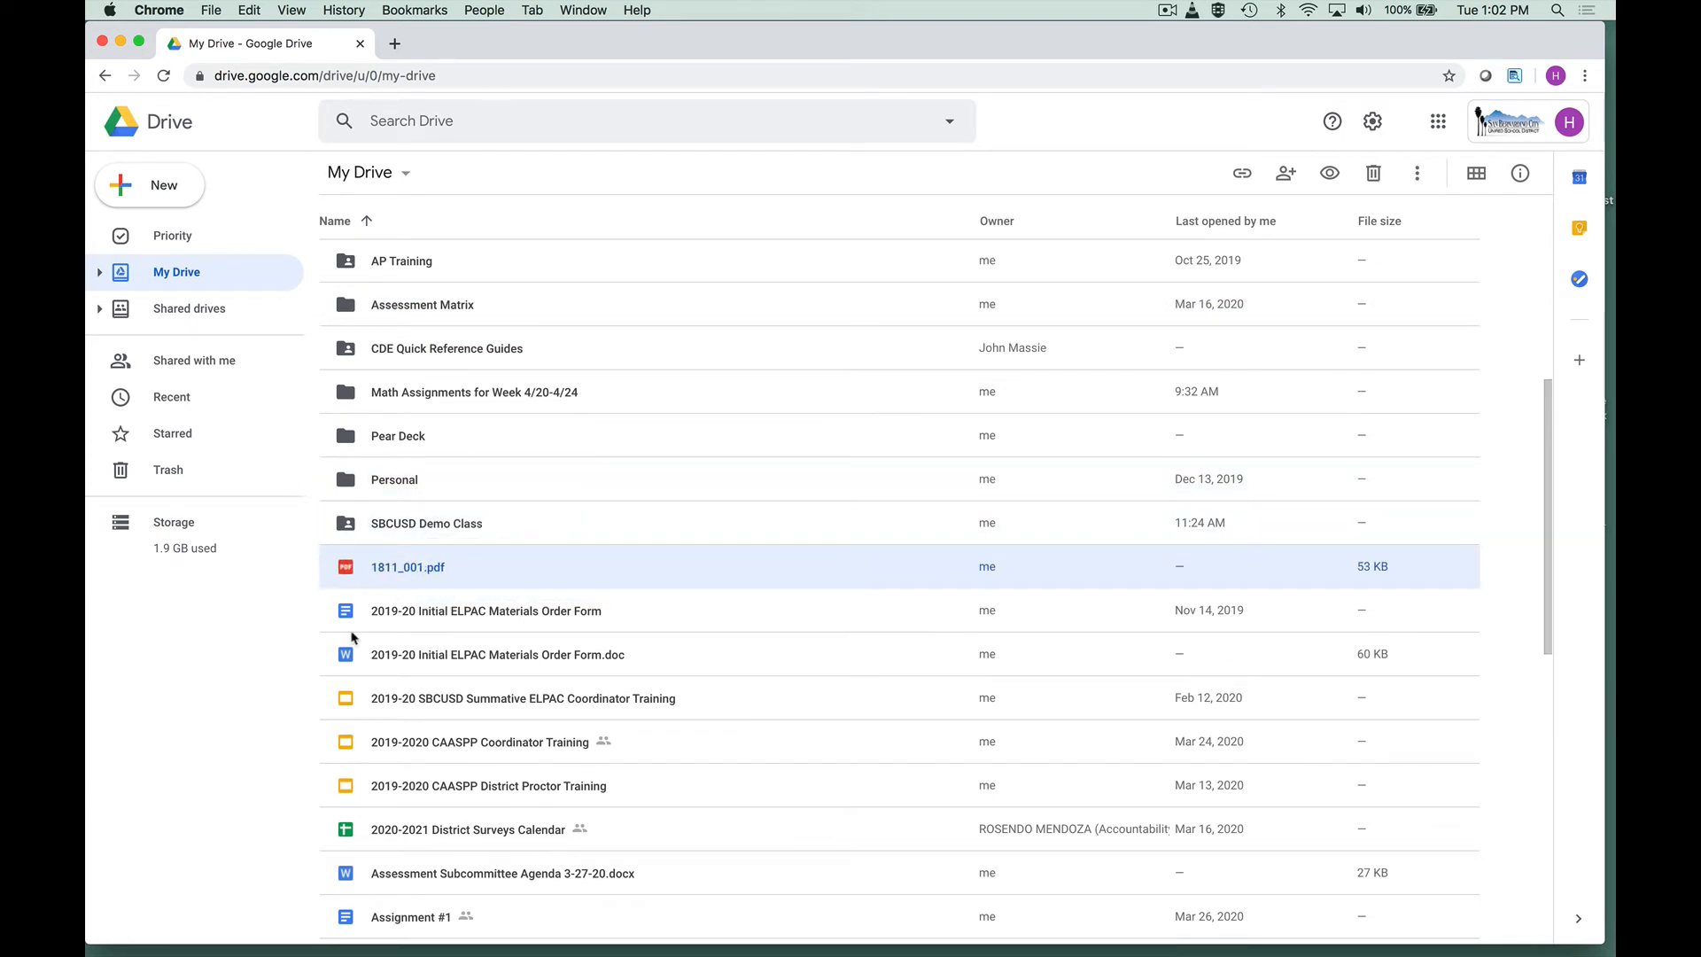
# Step: Create a new folder named "Google Drive Demo" in My Drive
pyautogui.click(188, 196)
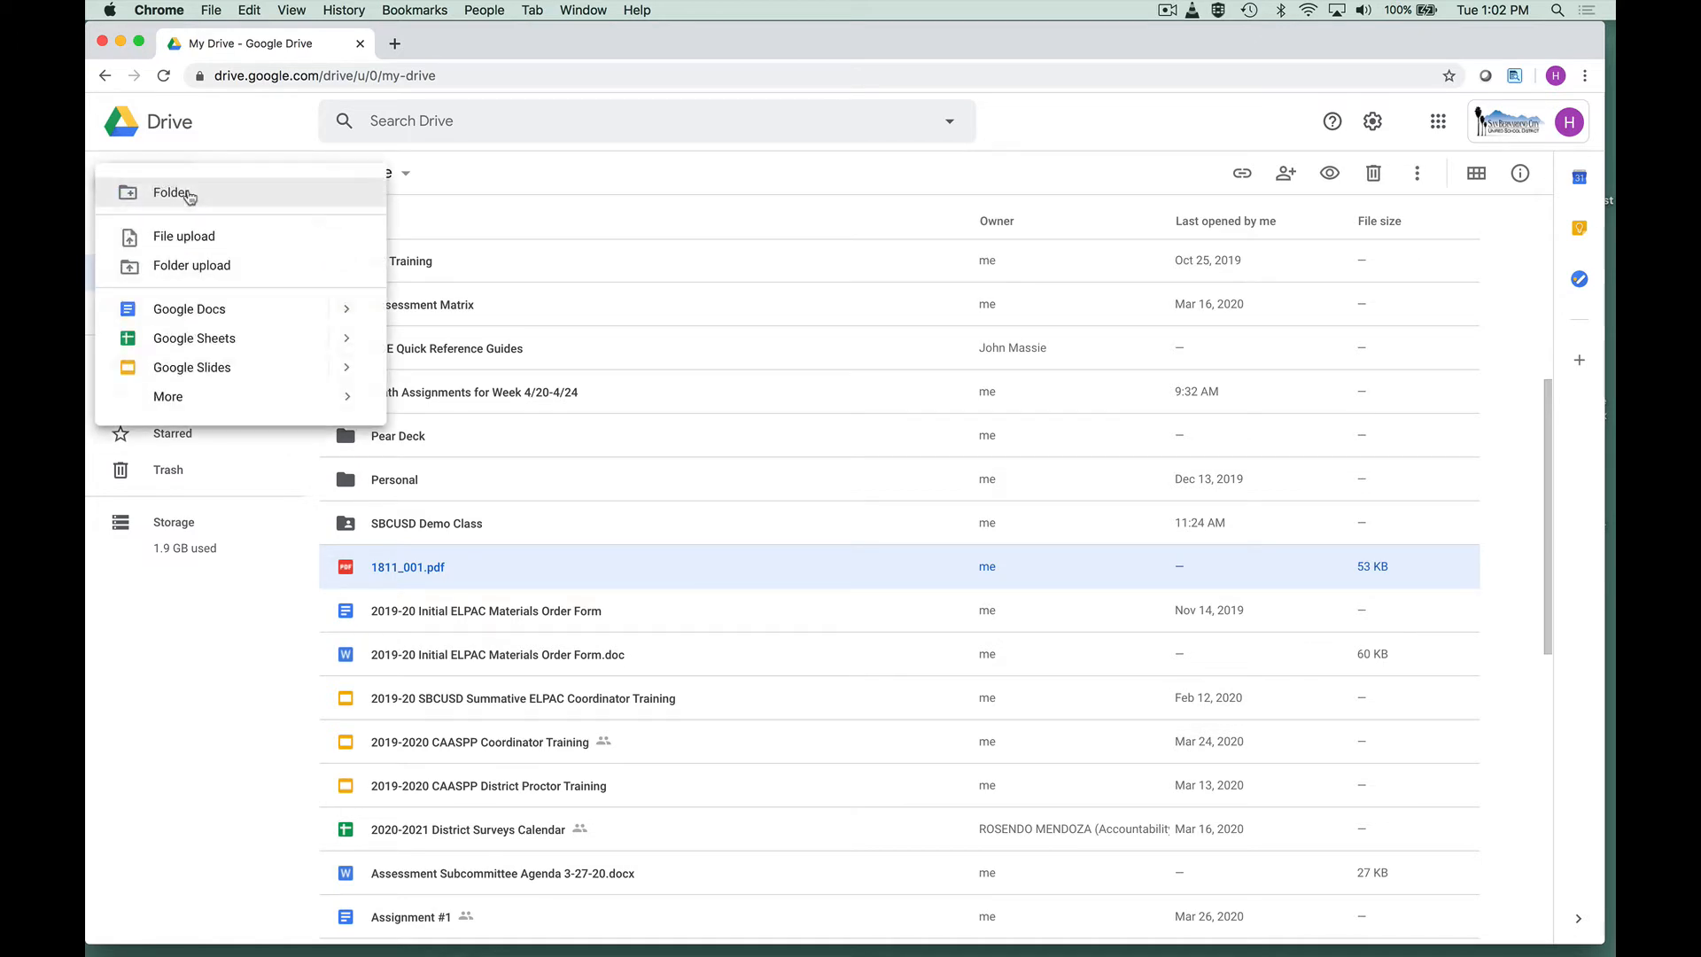
pyautogui.click(240, 194)
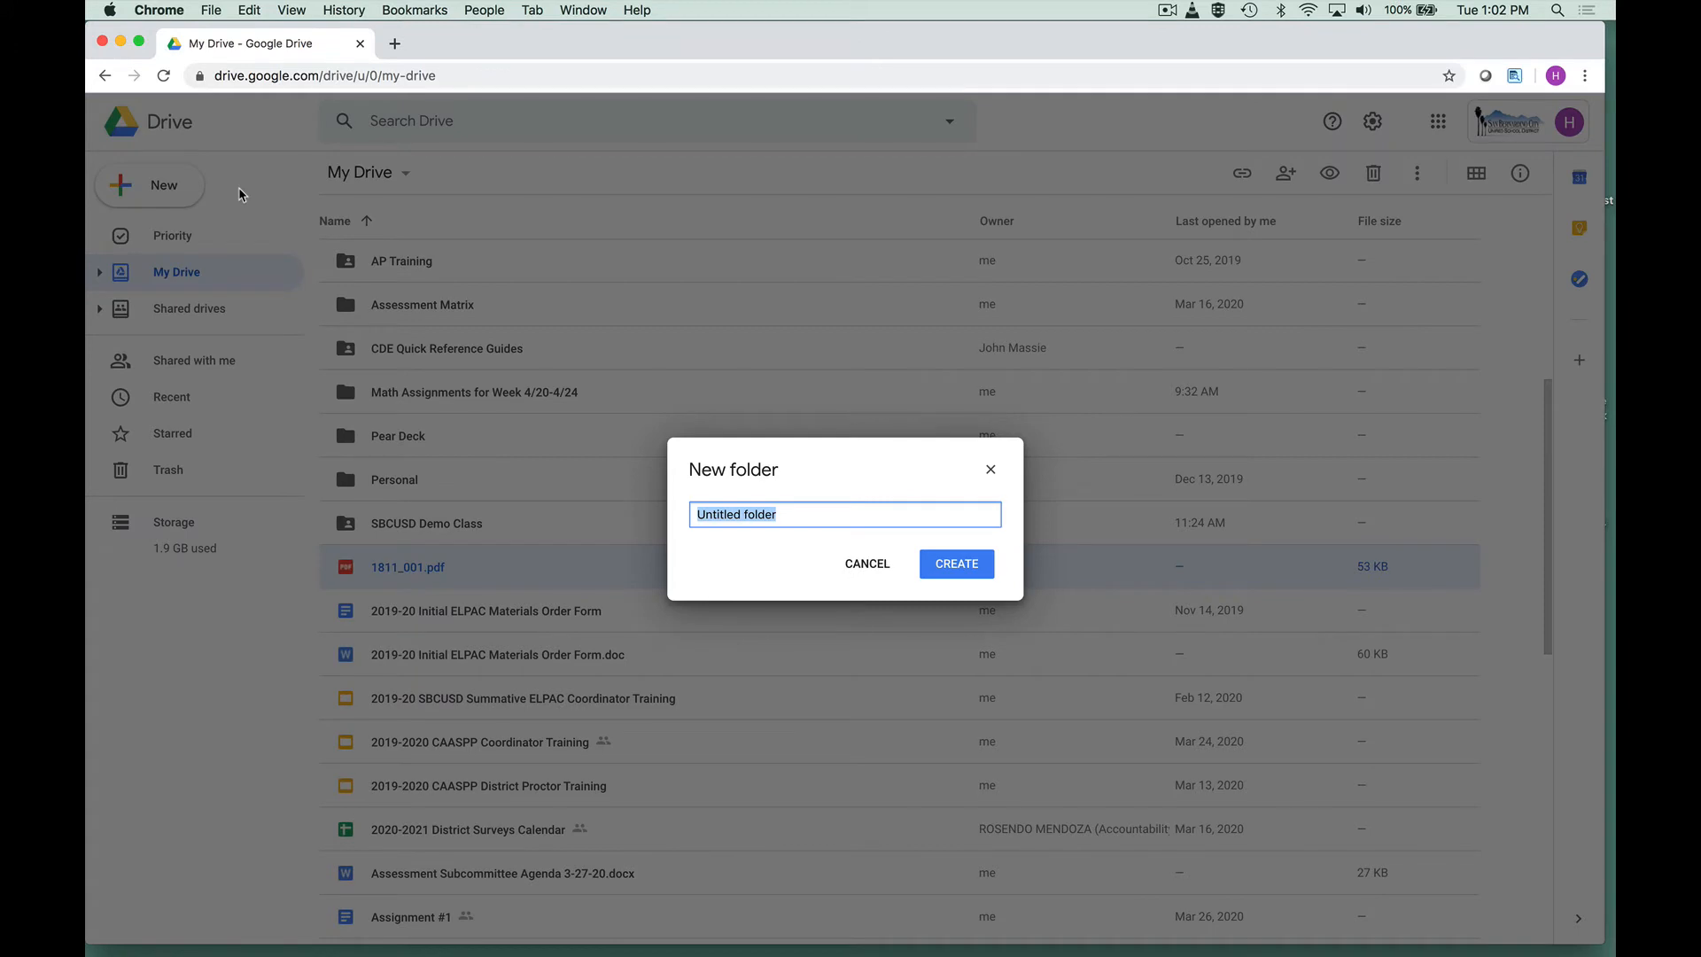
pyautogui.write('Google Drive Demo')
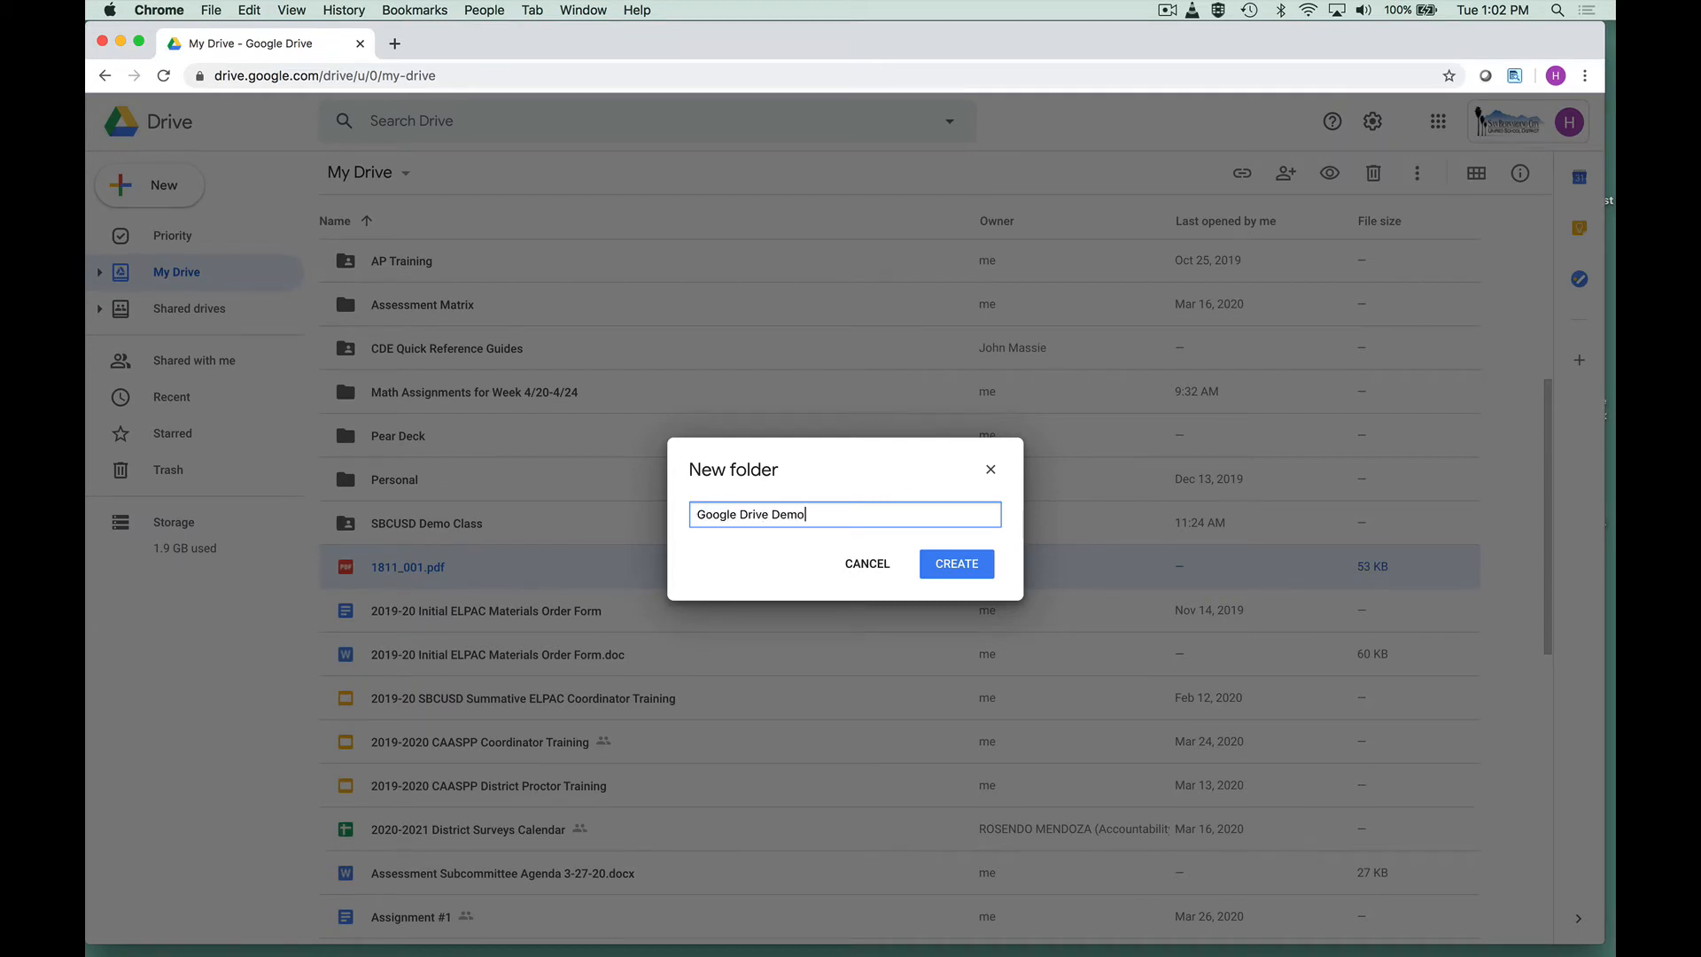
pyautogui.click(957, 563)
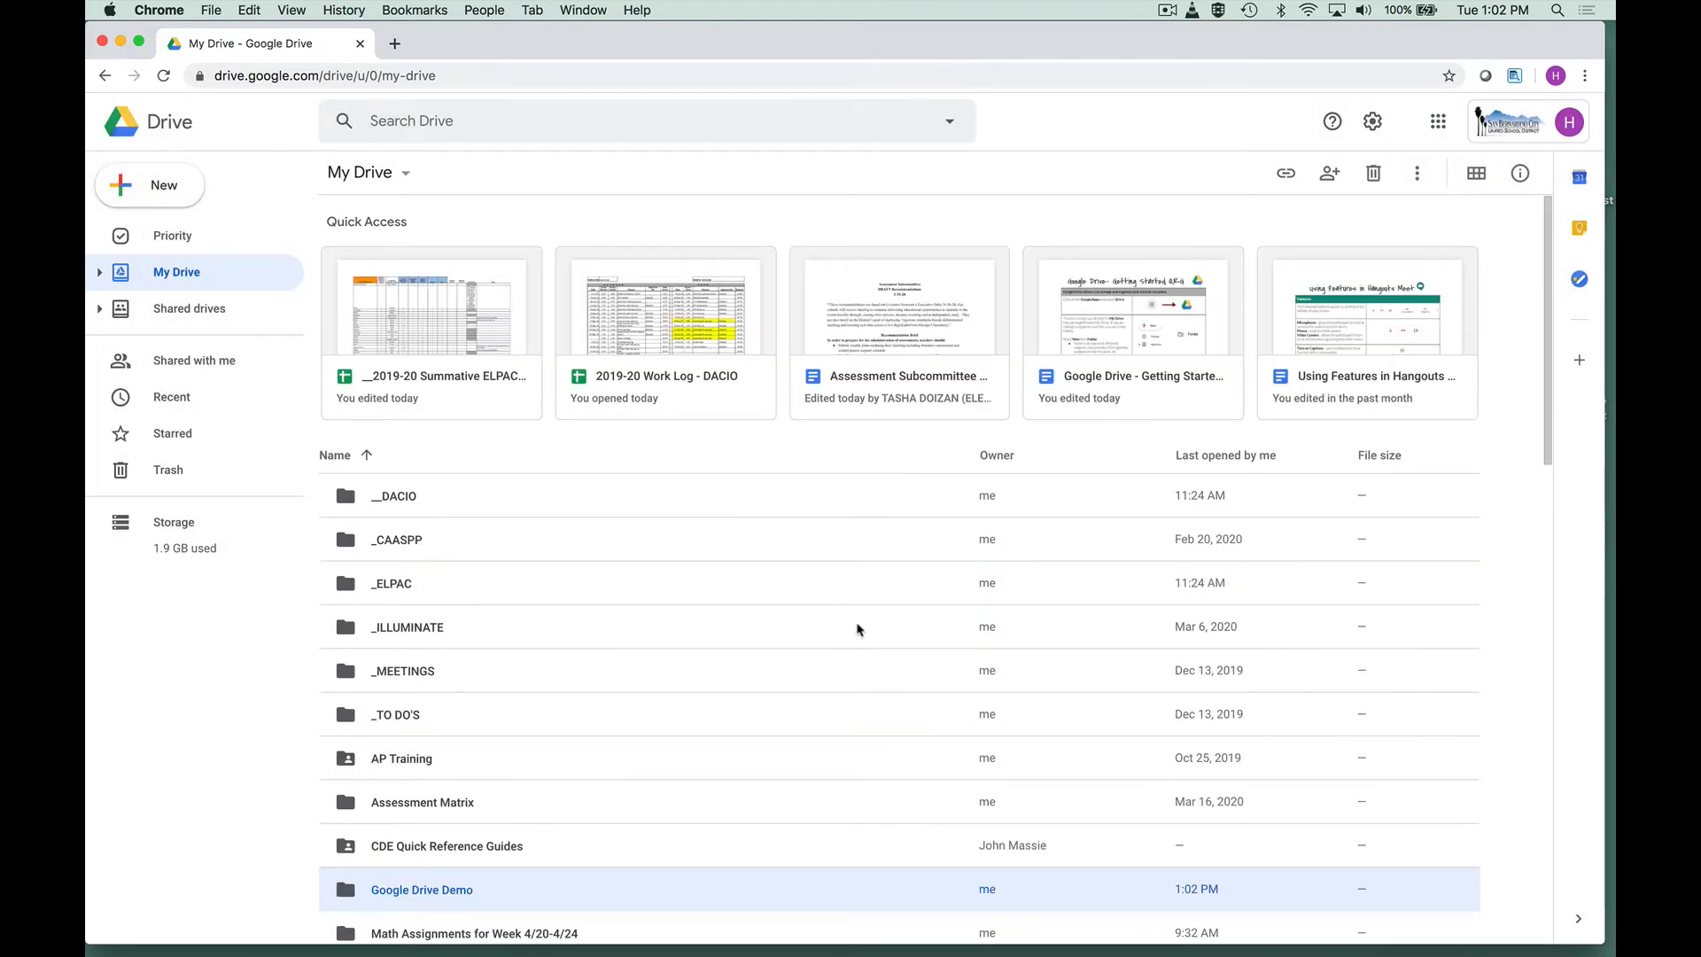
# Step: Change the color of the Google Drive Demo folder to green
pyautogui.scroll(-4, 856, 629)
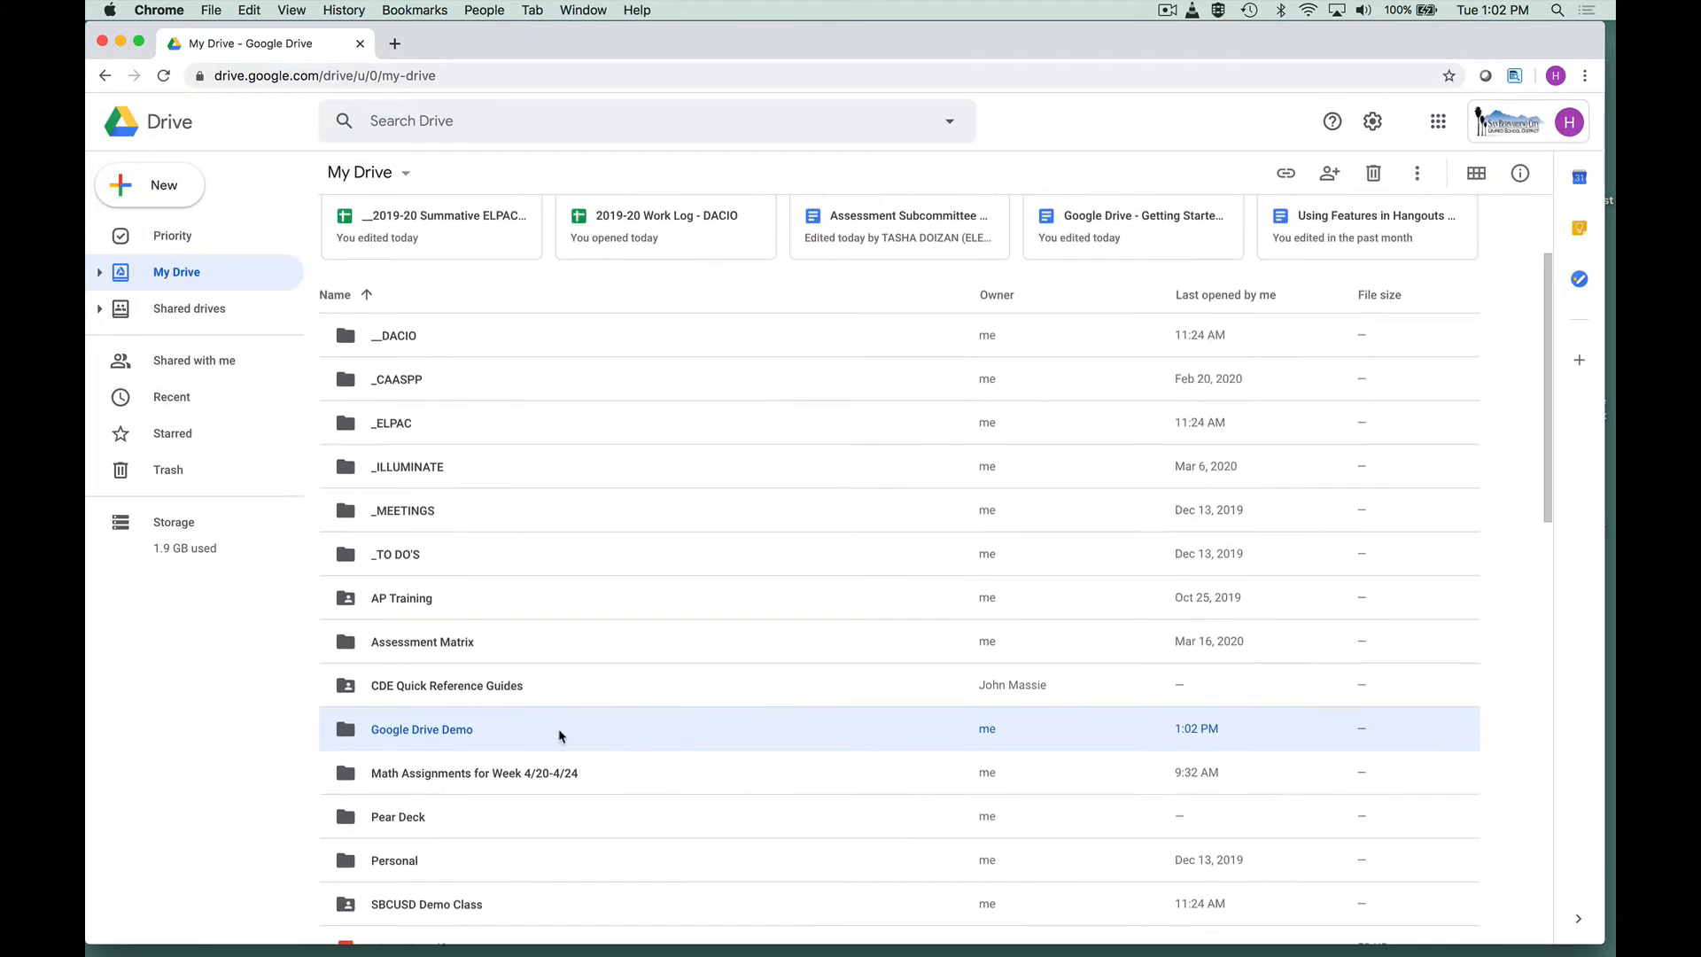
pyautogui.rightClick(507, 732)
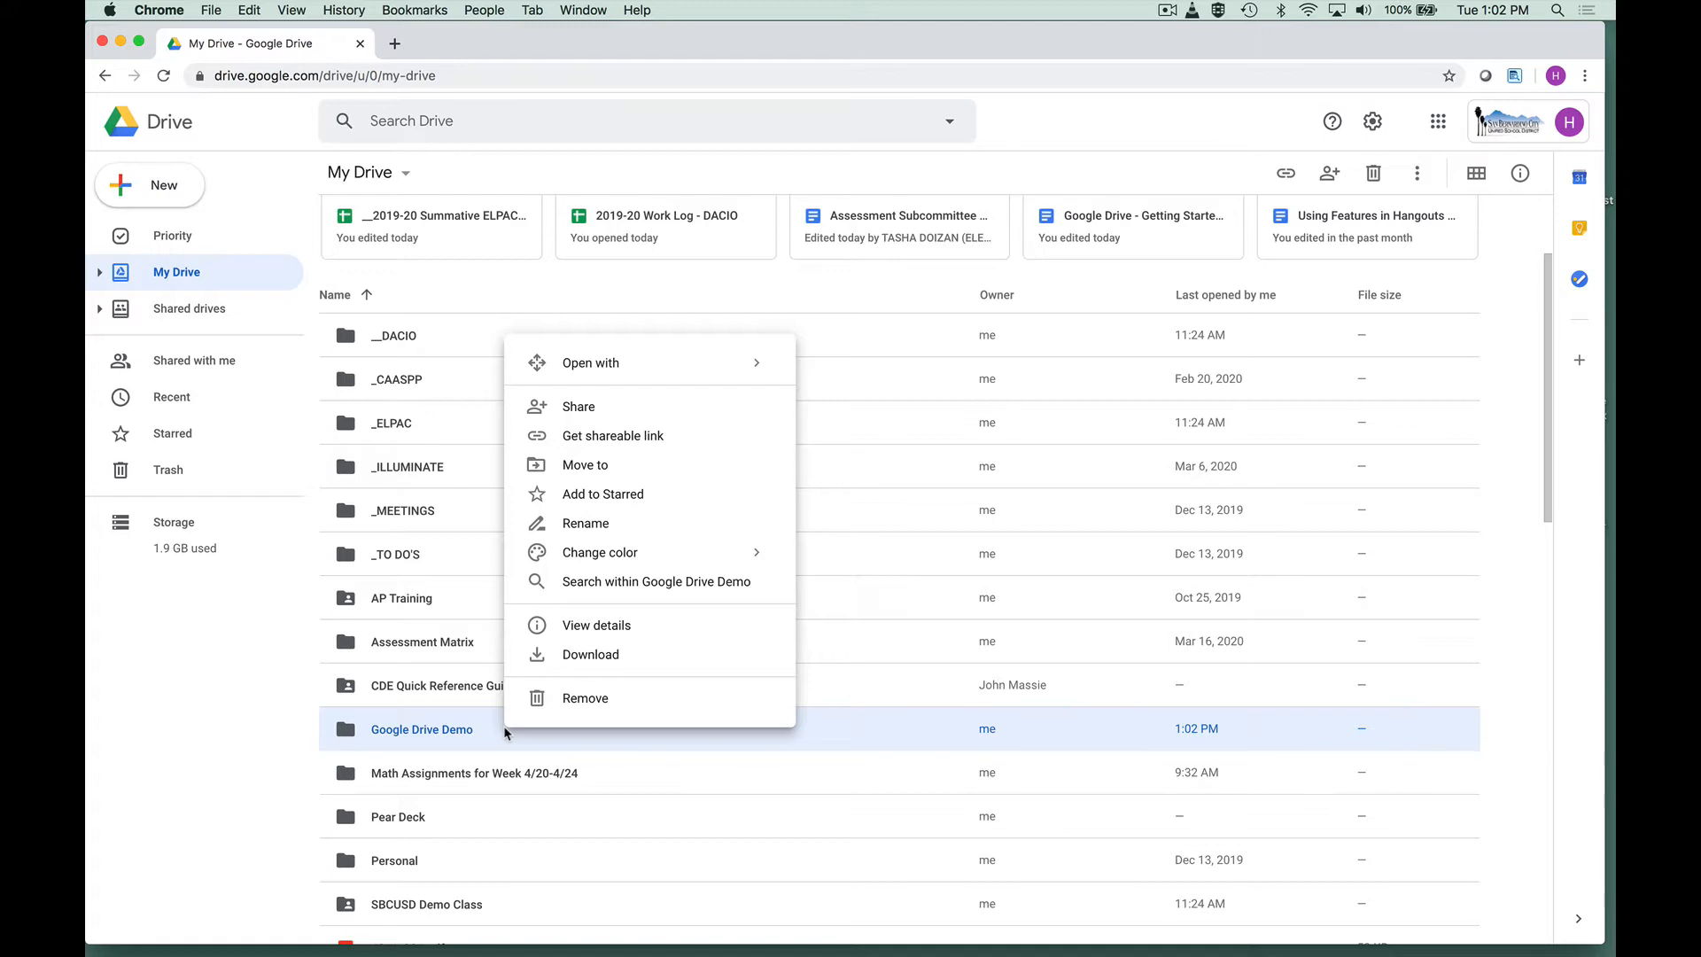
pyautogui.moveTo(761, 556)
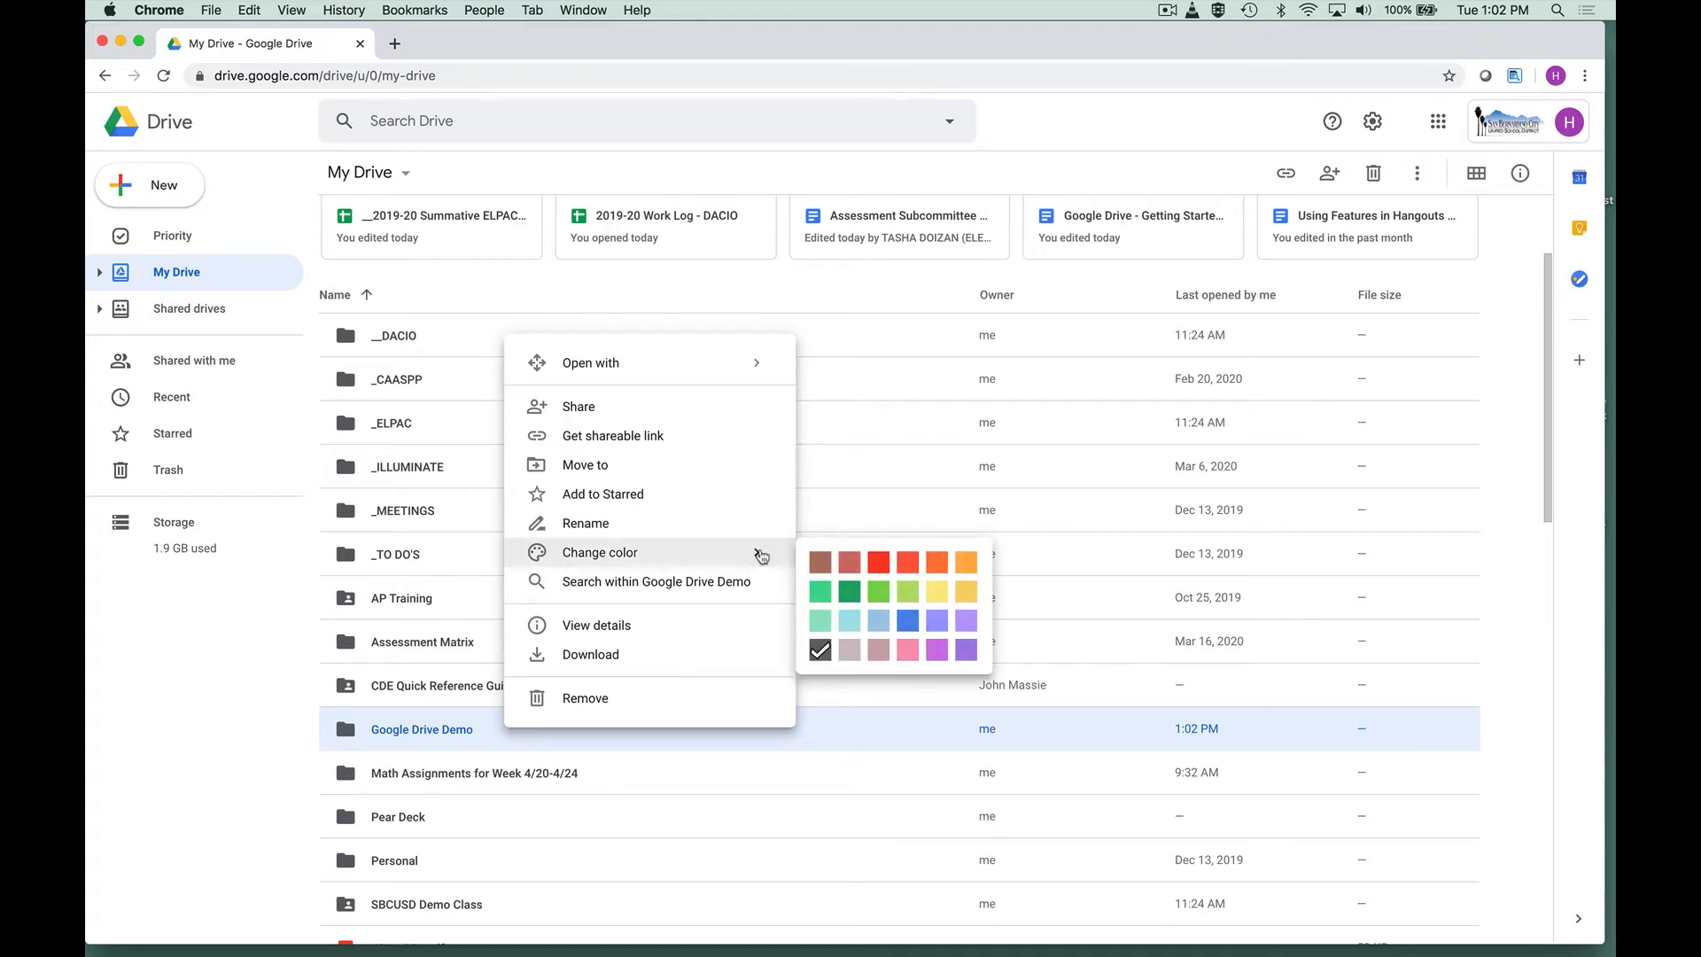
pyautogui.click(822, 593)
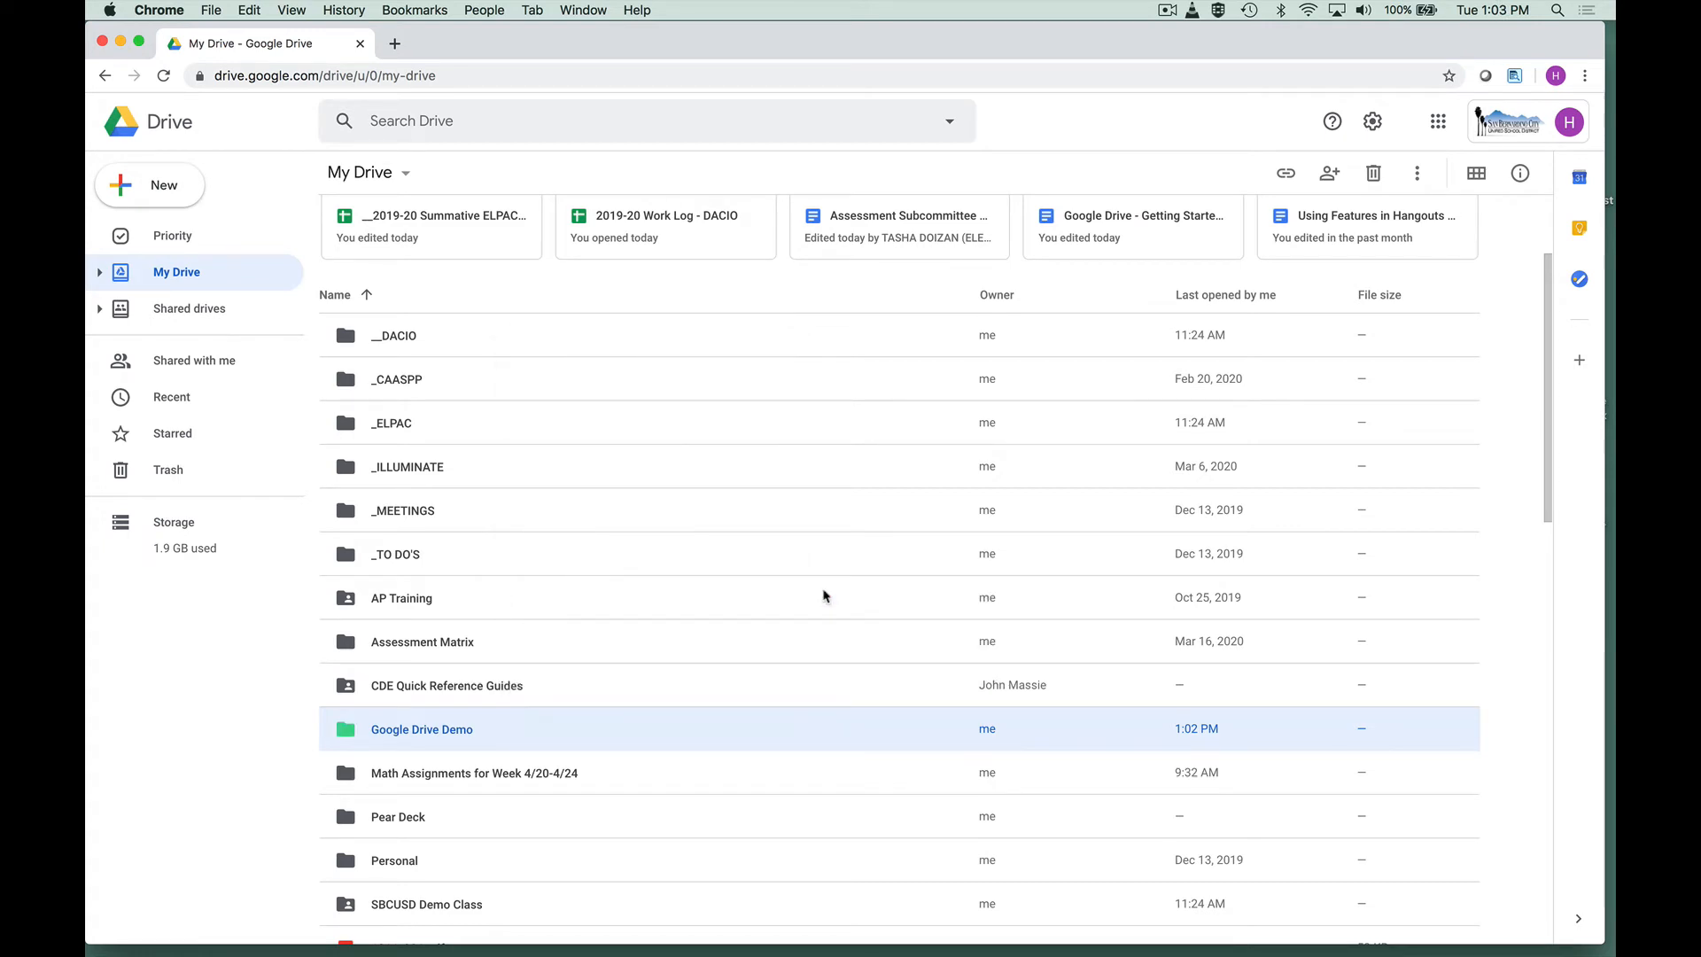
# Step: Open the Google Drive Demo folder and create a blank Google Docs document in it
pyautogui.doubleClick(543, 734)
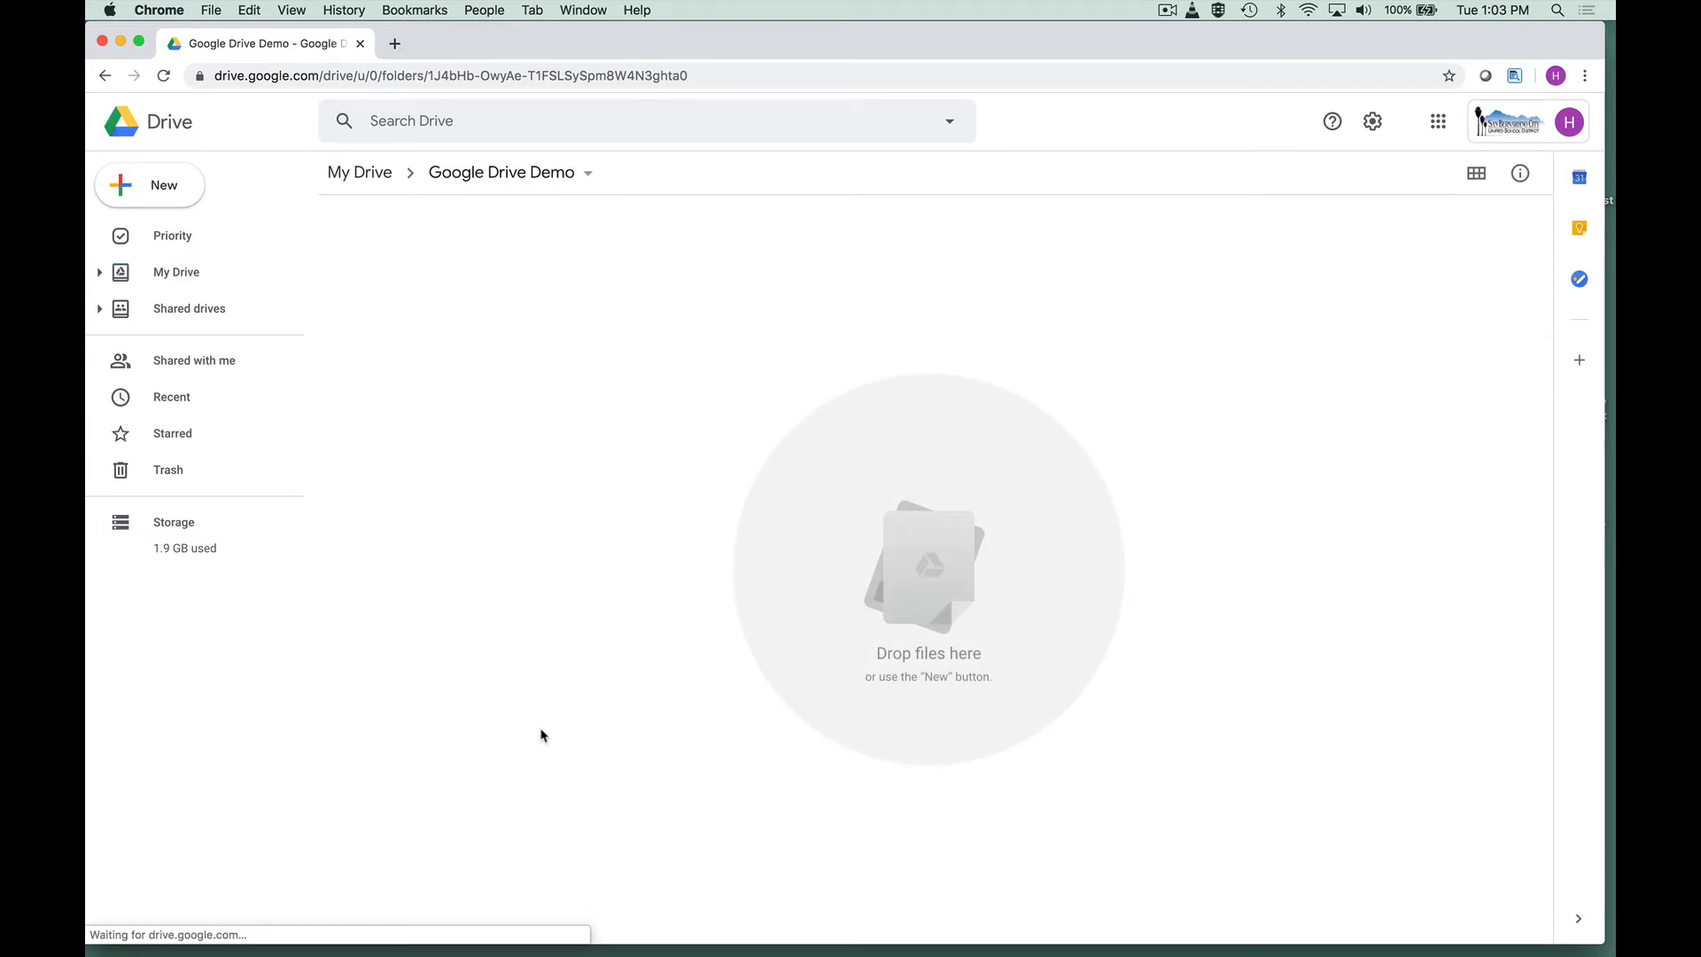
pyautogui.click(189, 187)
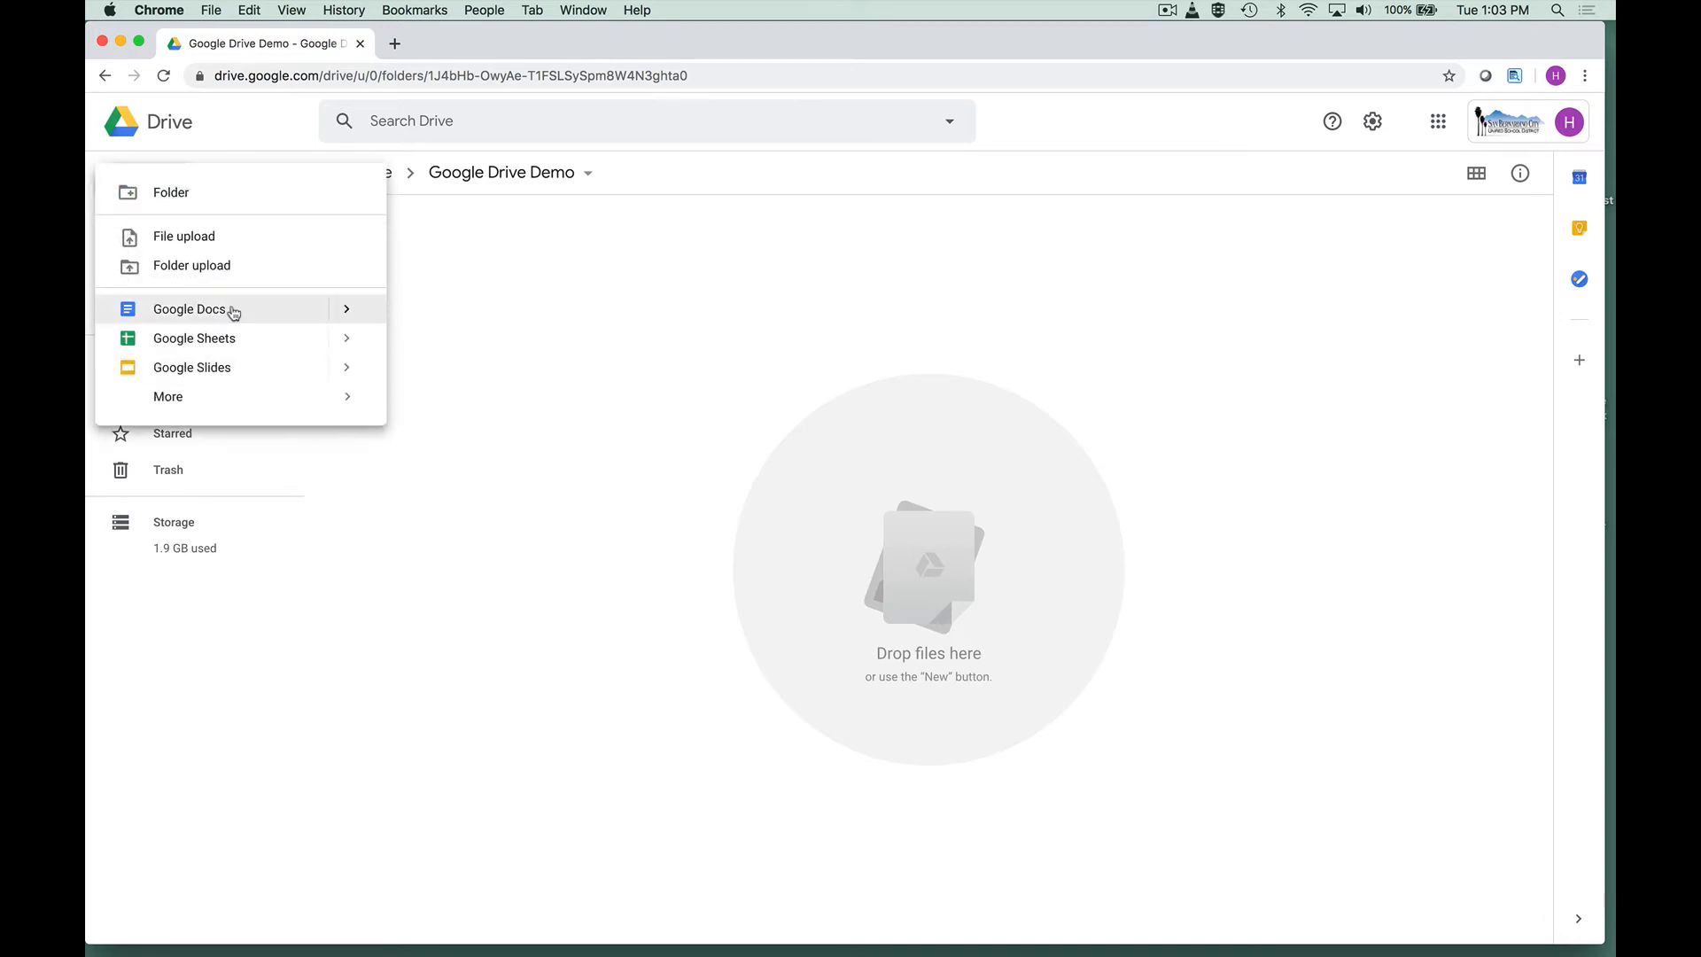
pyautogui.moveTo(343, 310)
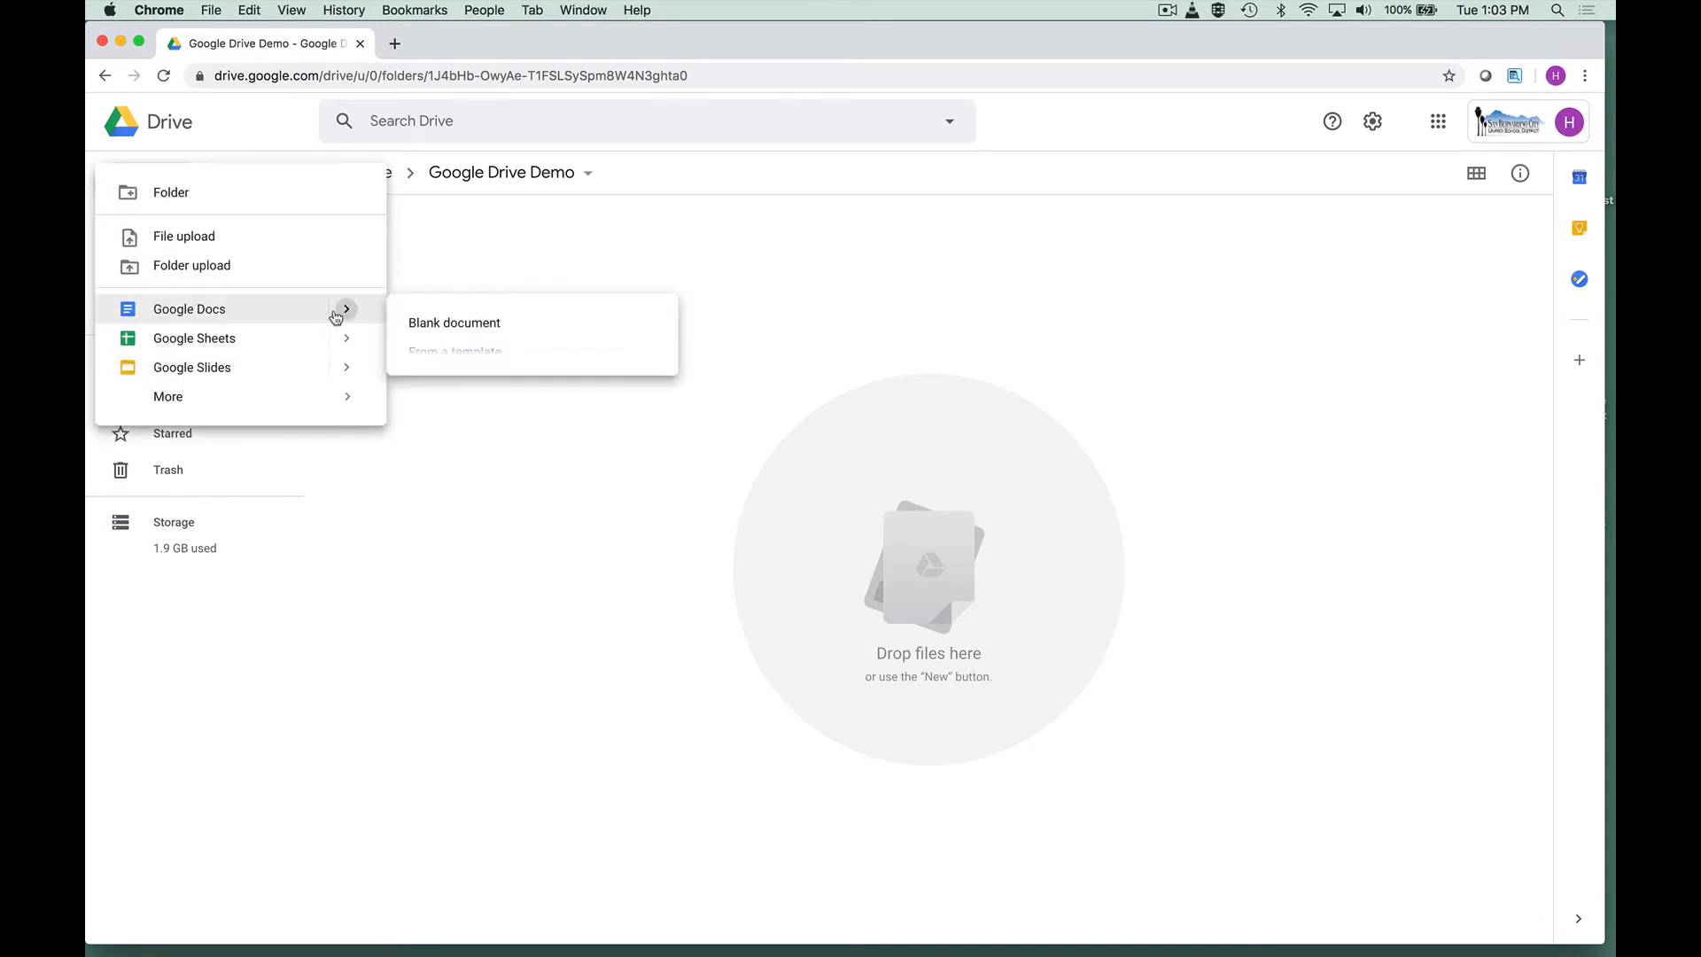
pyautogui.click(500, 335)
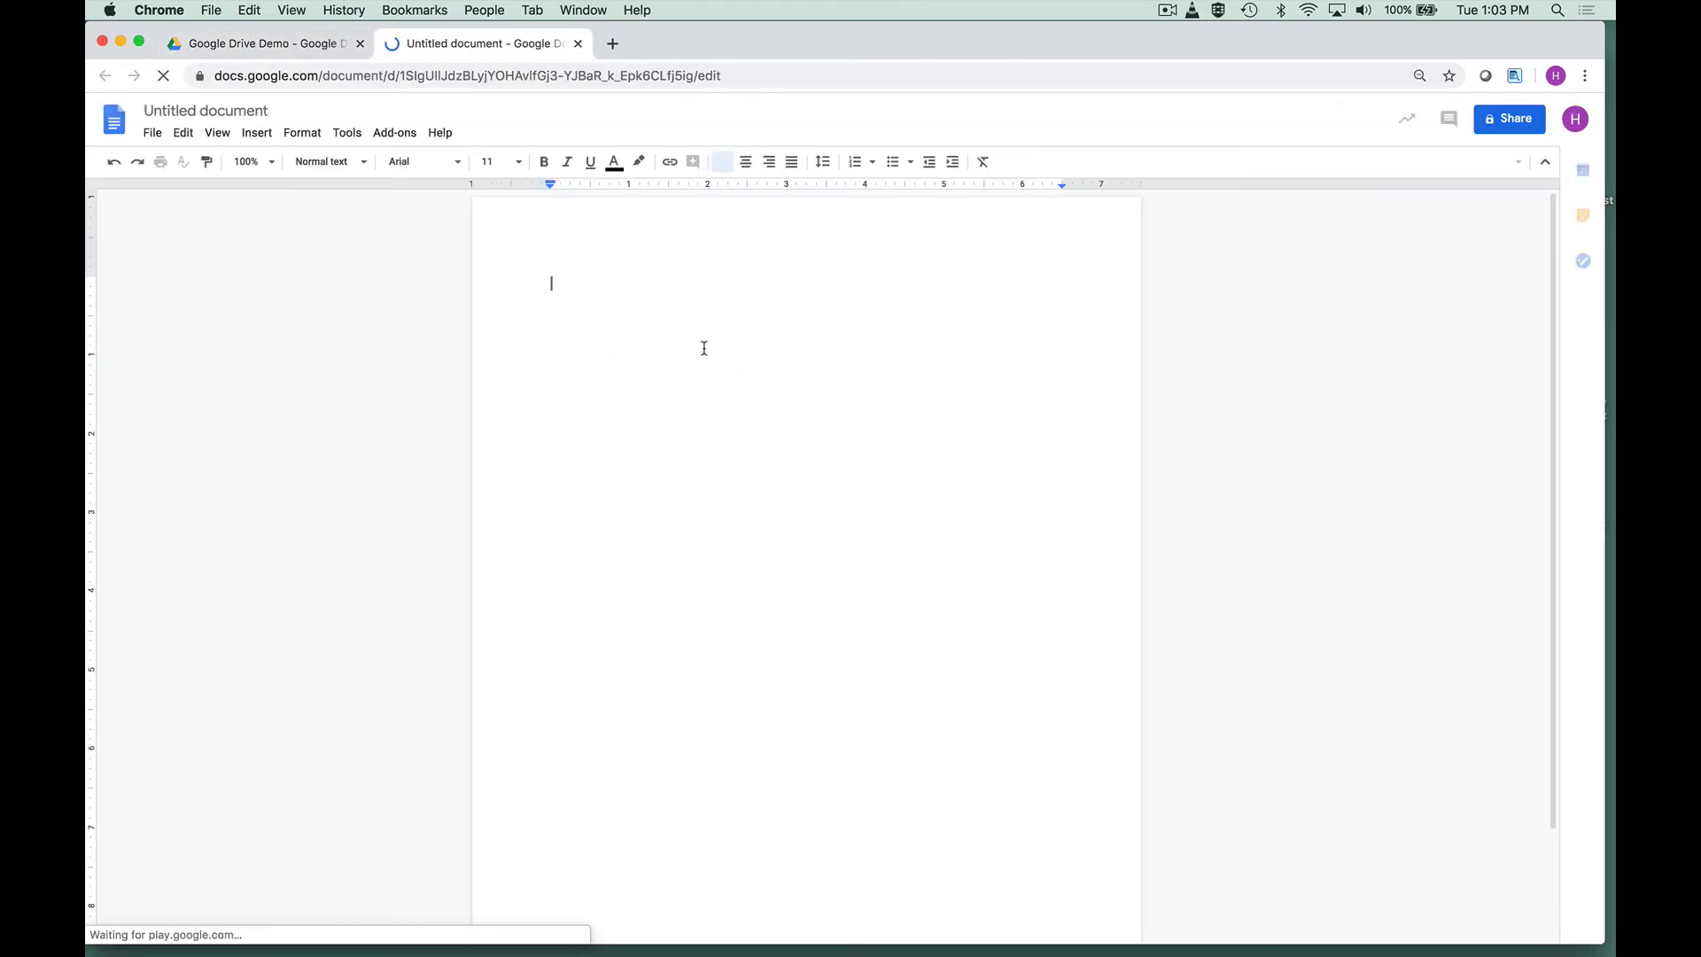
# Step: Write "Project #1 for the week of April 20" as the first line of the document
pyautogui.write('Projec')
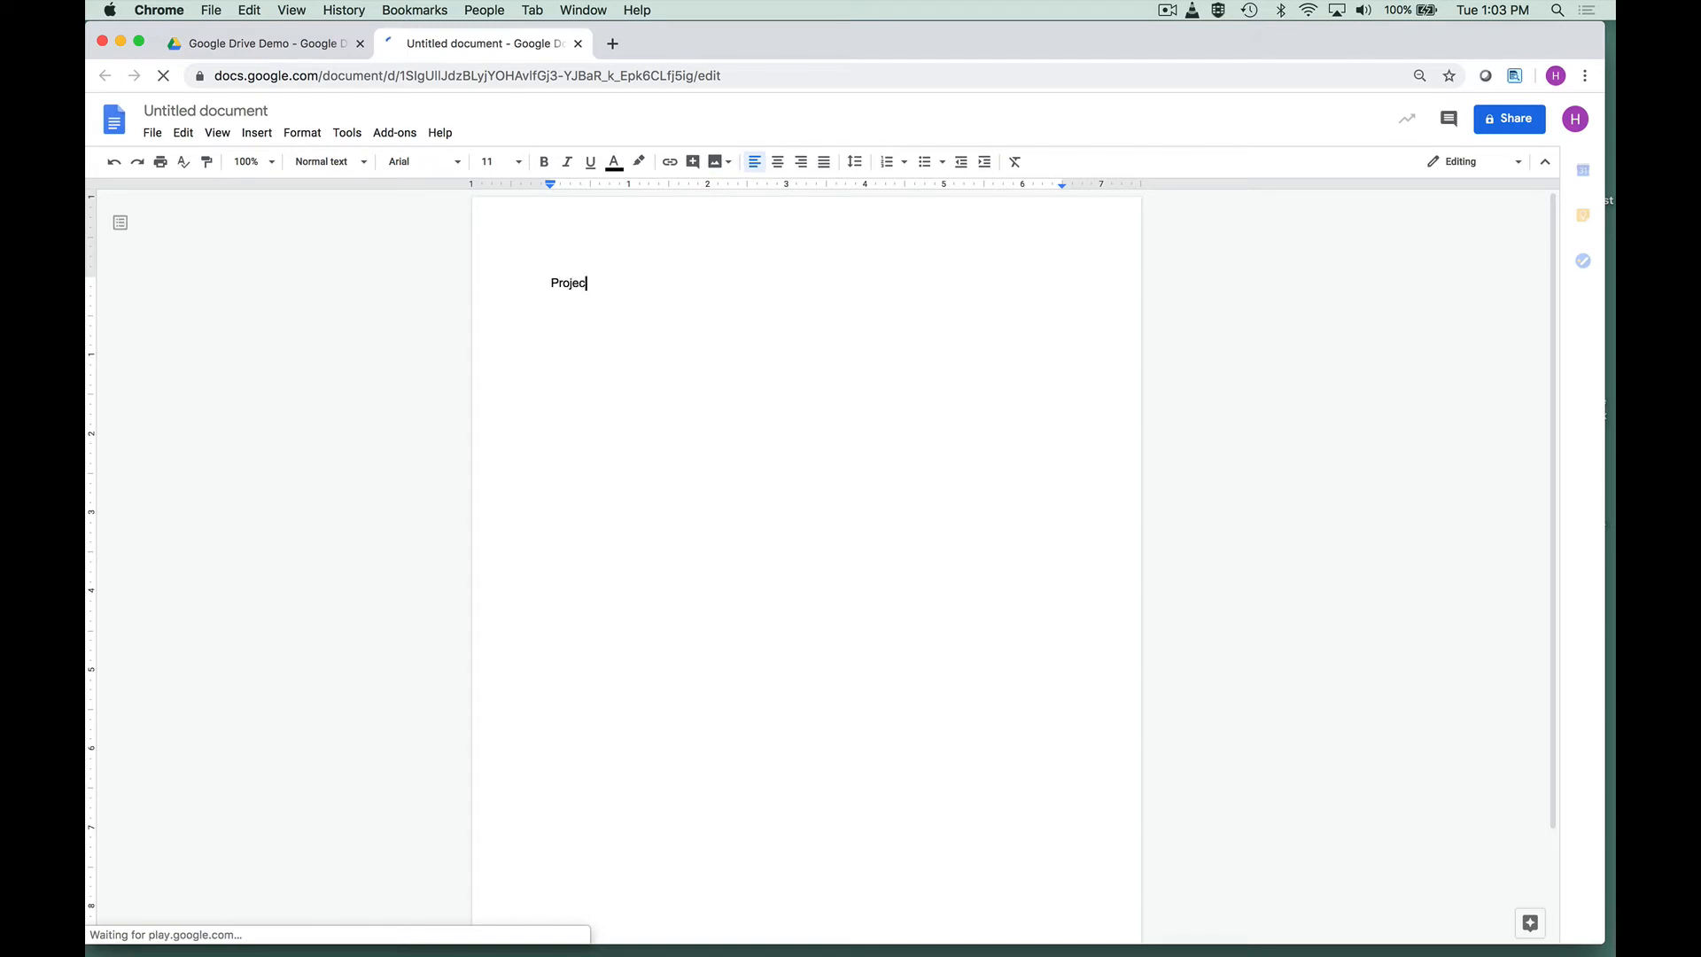
pyautogui.write('t #1 f')
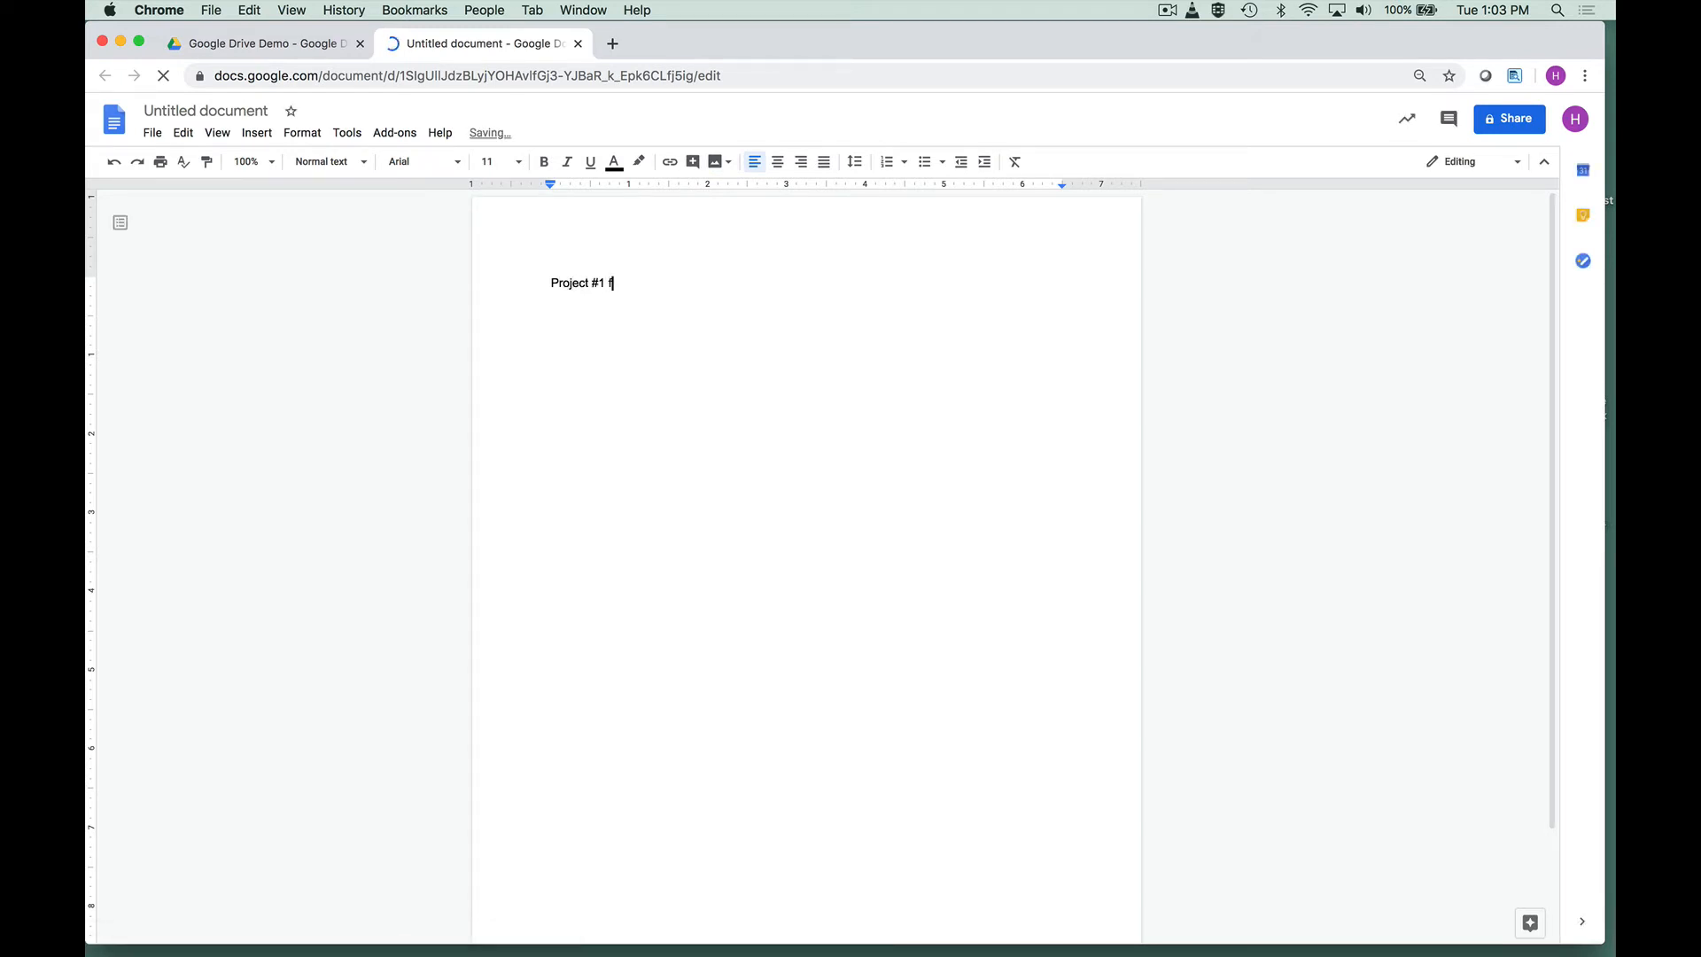
pyautogui.write('or the week of April 20')
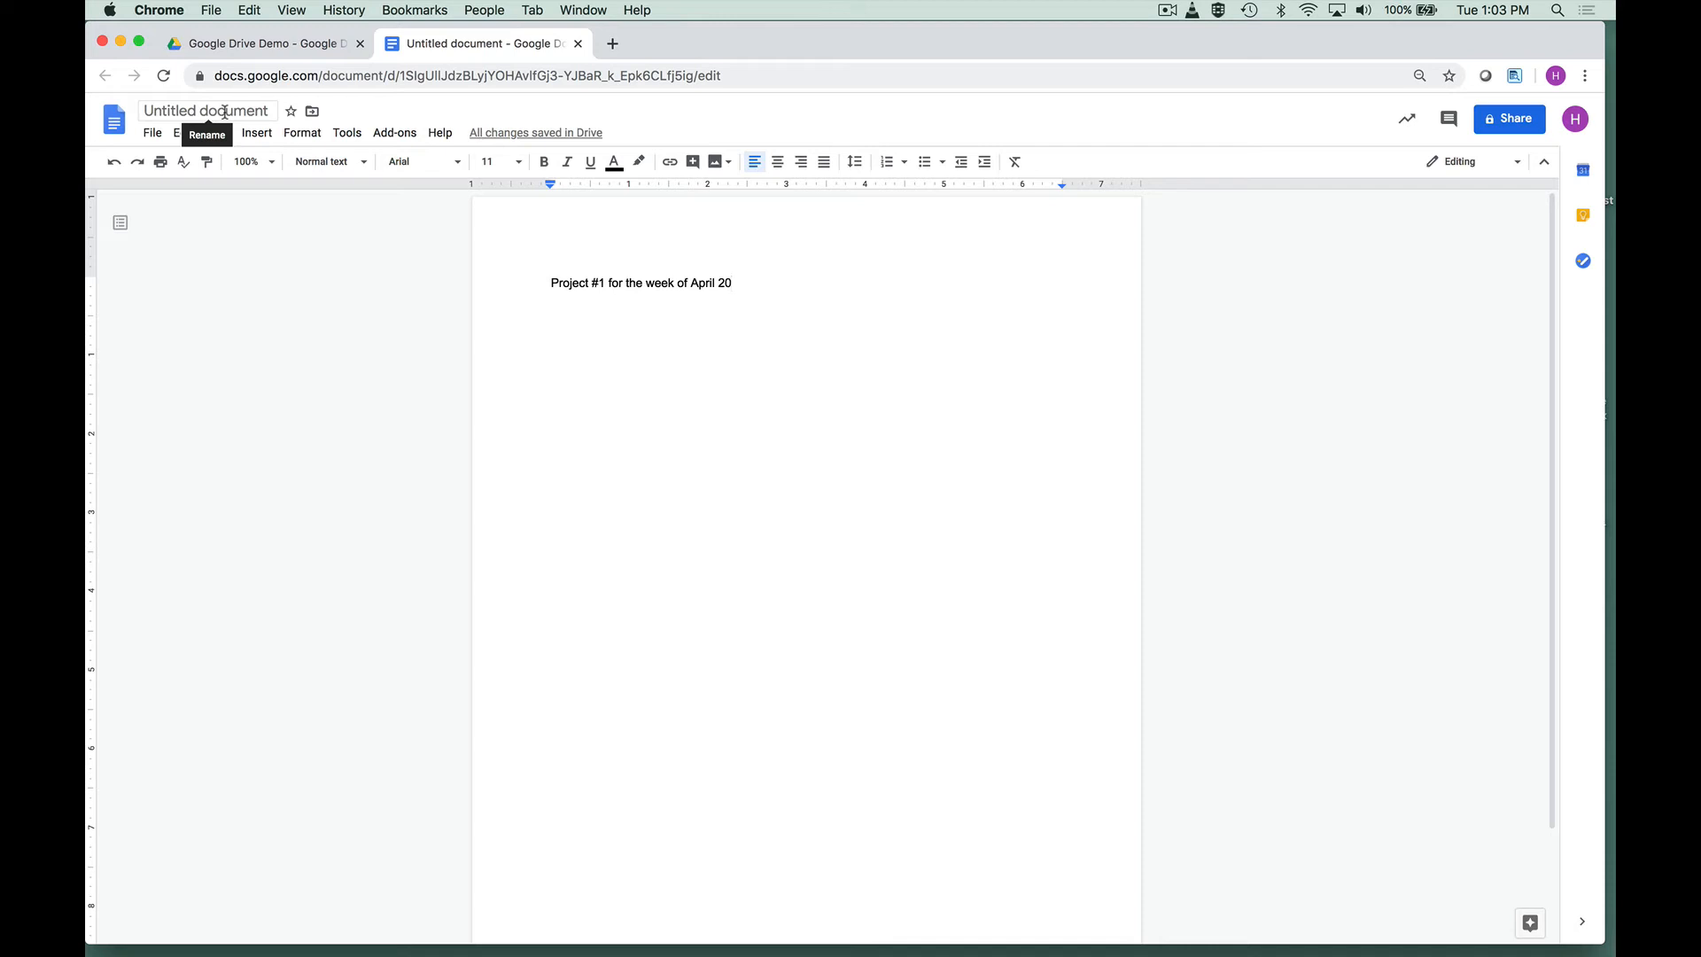
# Step: Title the document "Project #1 for the week of April 20" and close it to return to the Drive folder
pyautogui.click(224, 111)
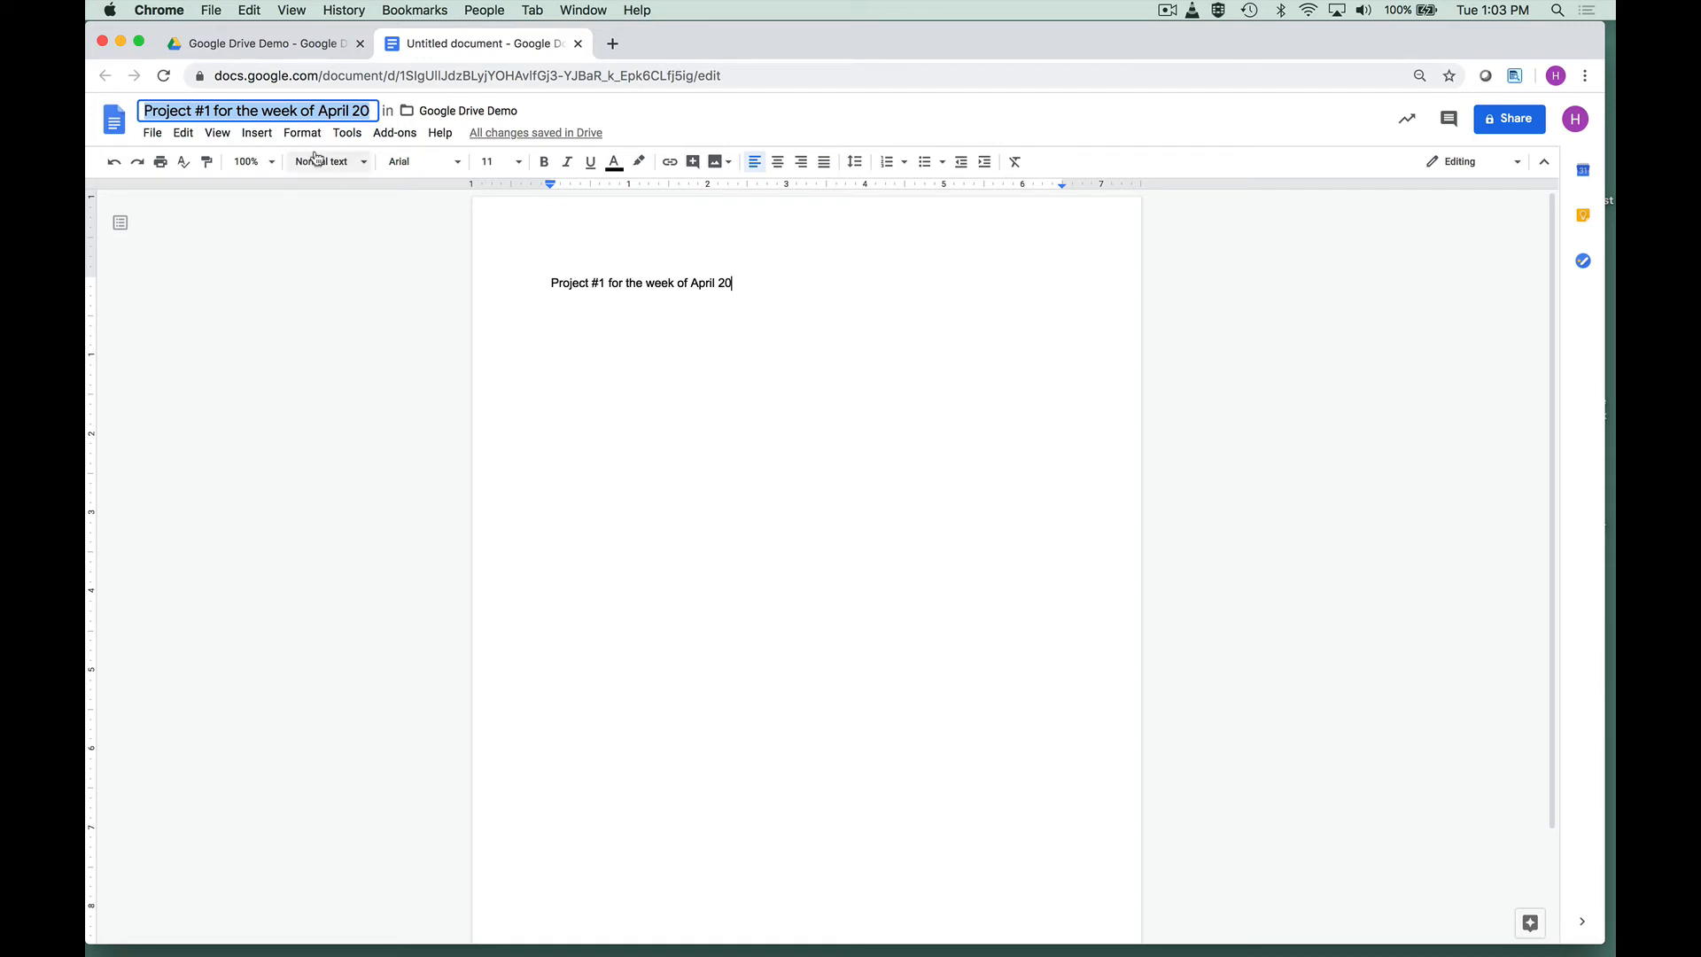
pyautogui.click(286, 110)
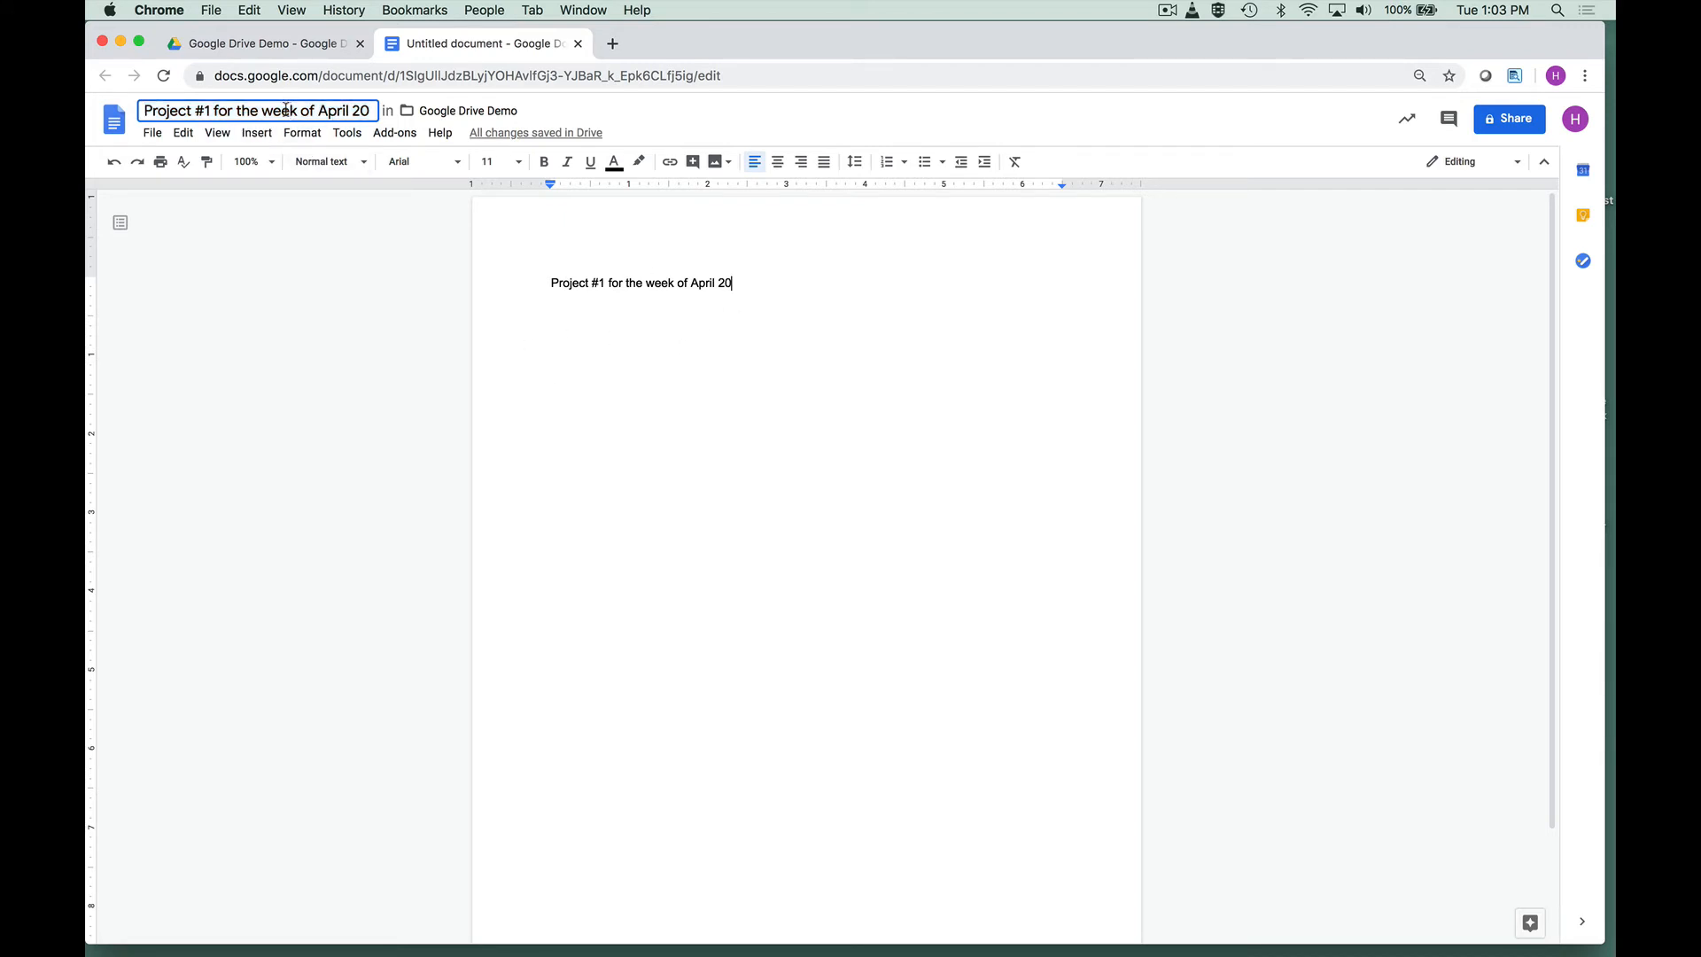
pyautogui.click(509, 266)
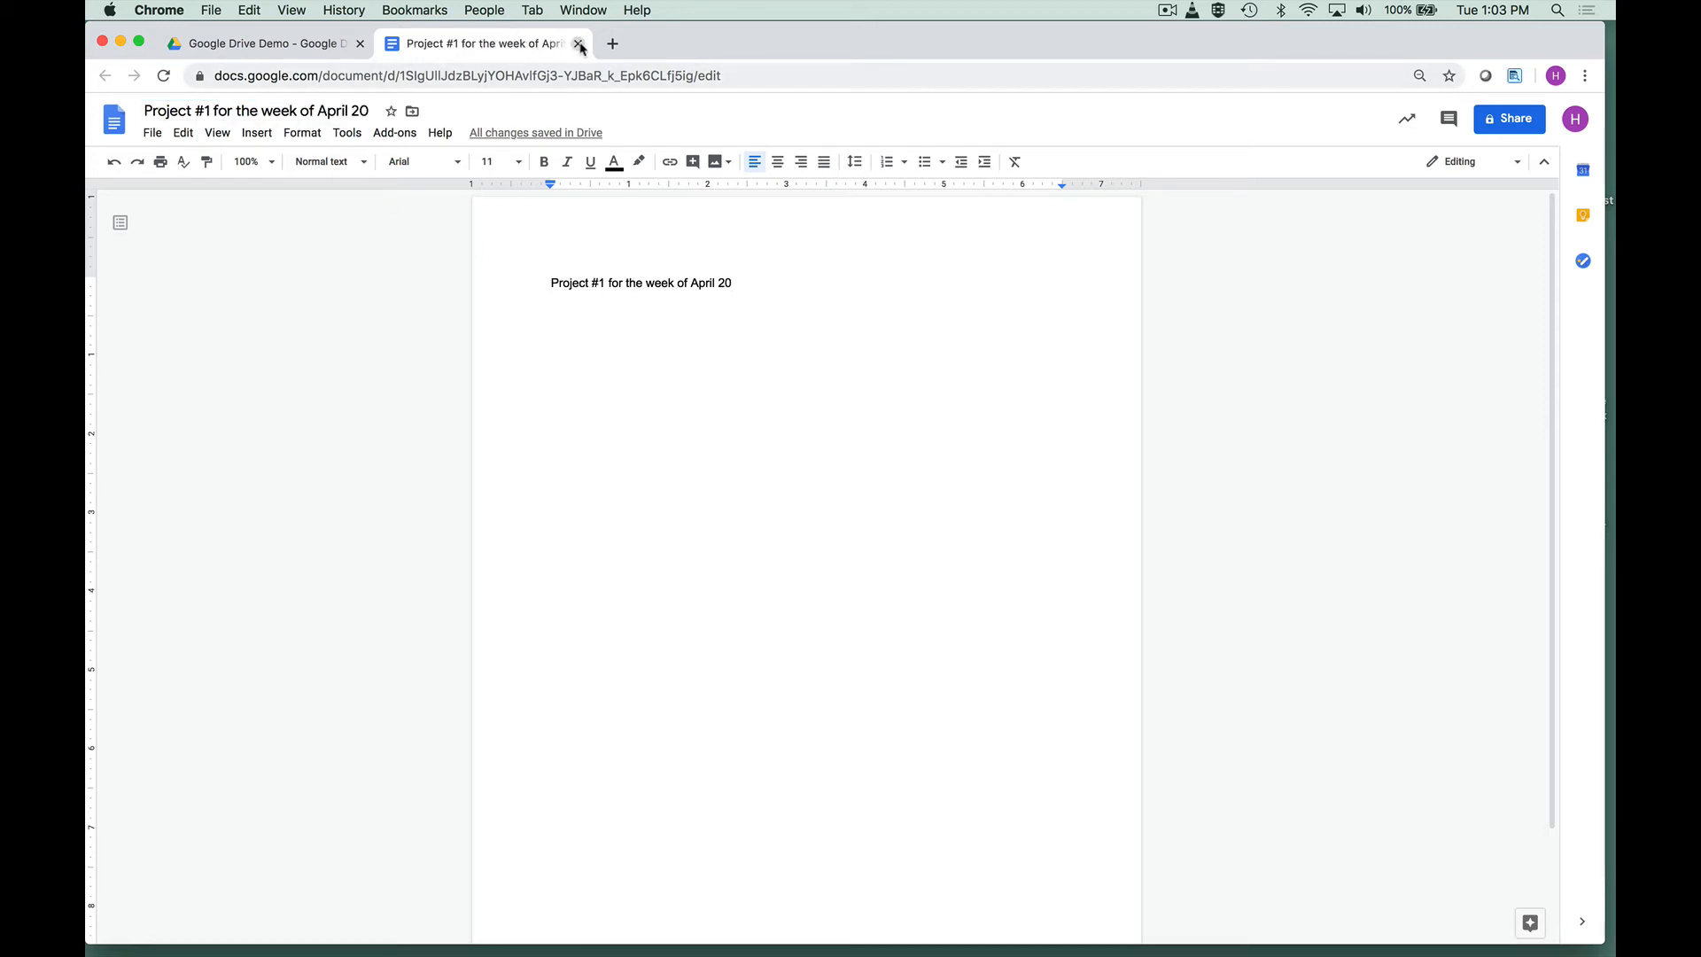
pyautogui.click(577, 44)
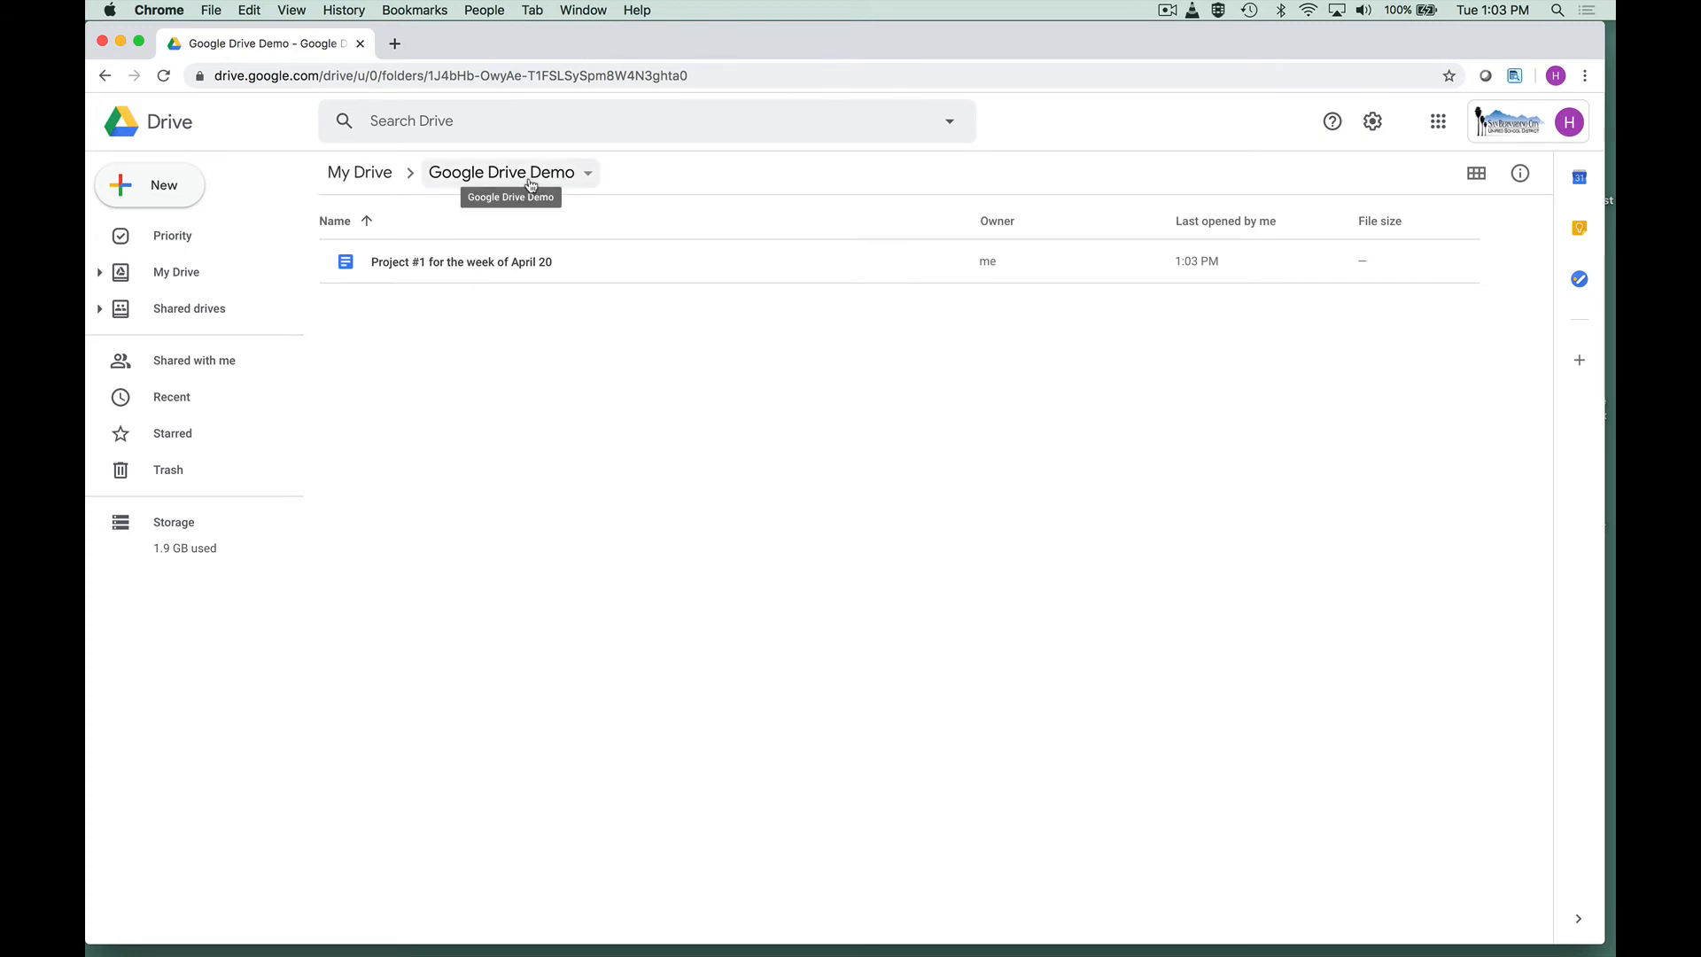
# Step: Move the browser window aside to expose the desktop files and upload weekly book report.pdf into the Google Drive Demo folder
pyautogui.moveTo(581, 43); pyautogui.dragTo(658, 40)
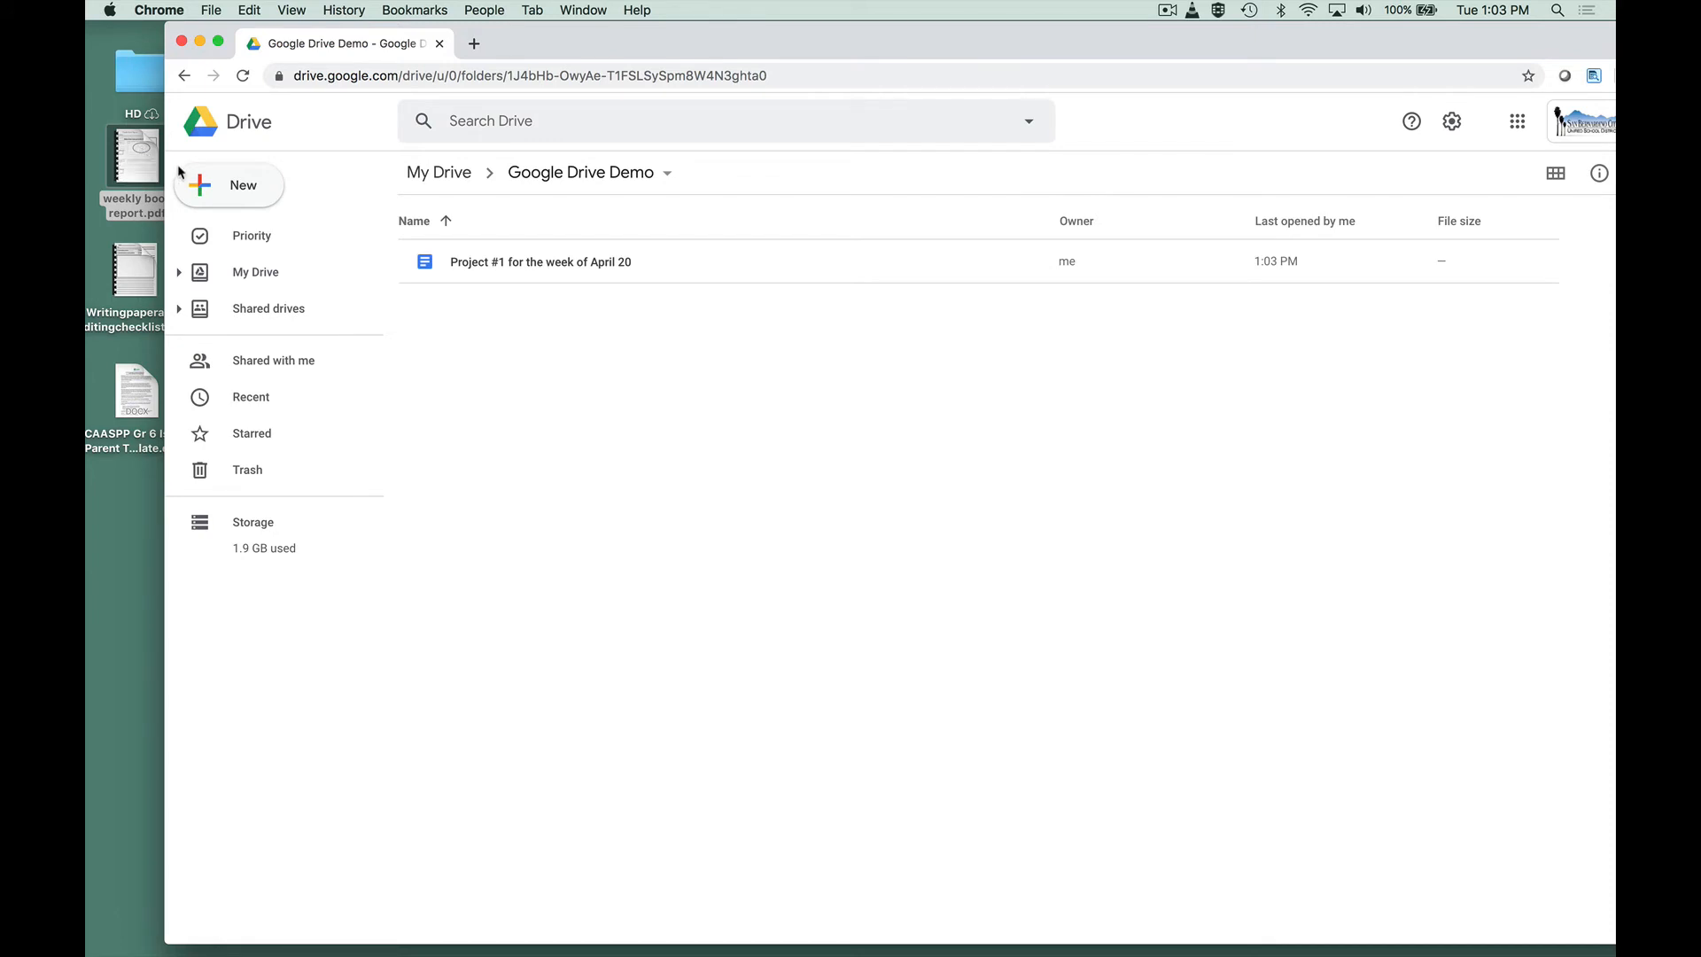
pyautogui.moveTo(149, 161); pyautogui.dragTo(525, 361)
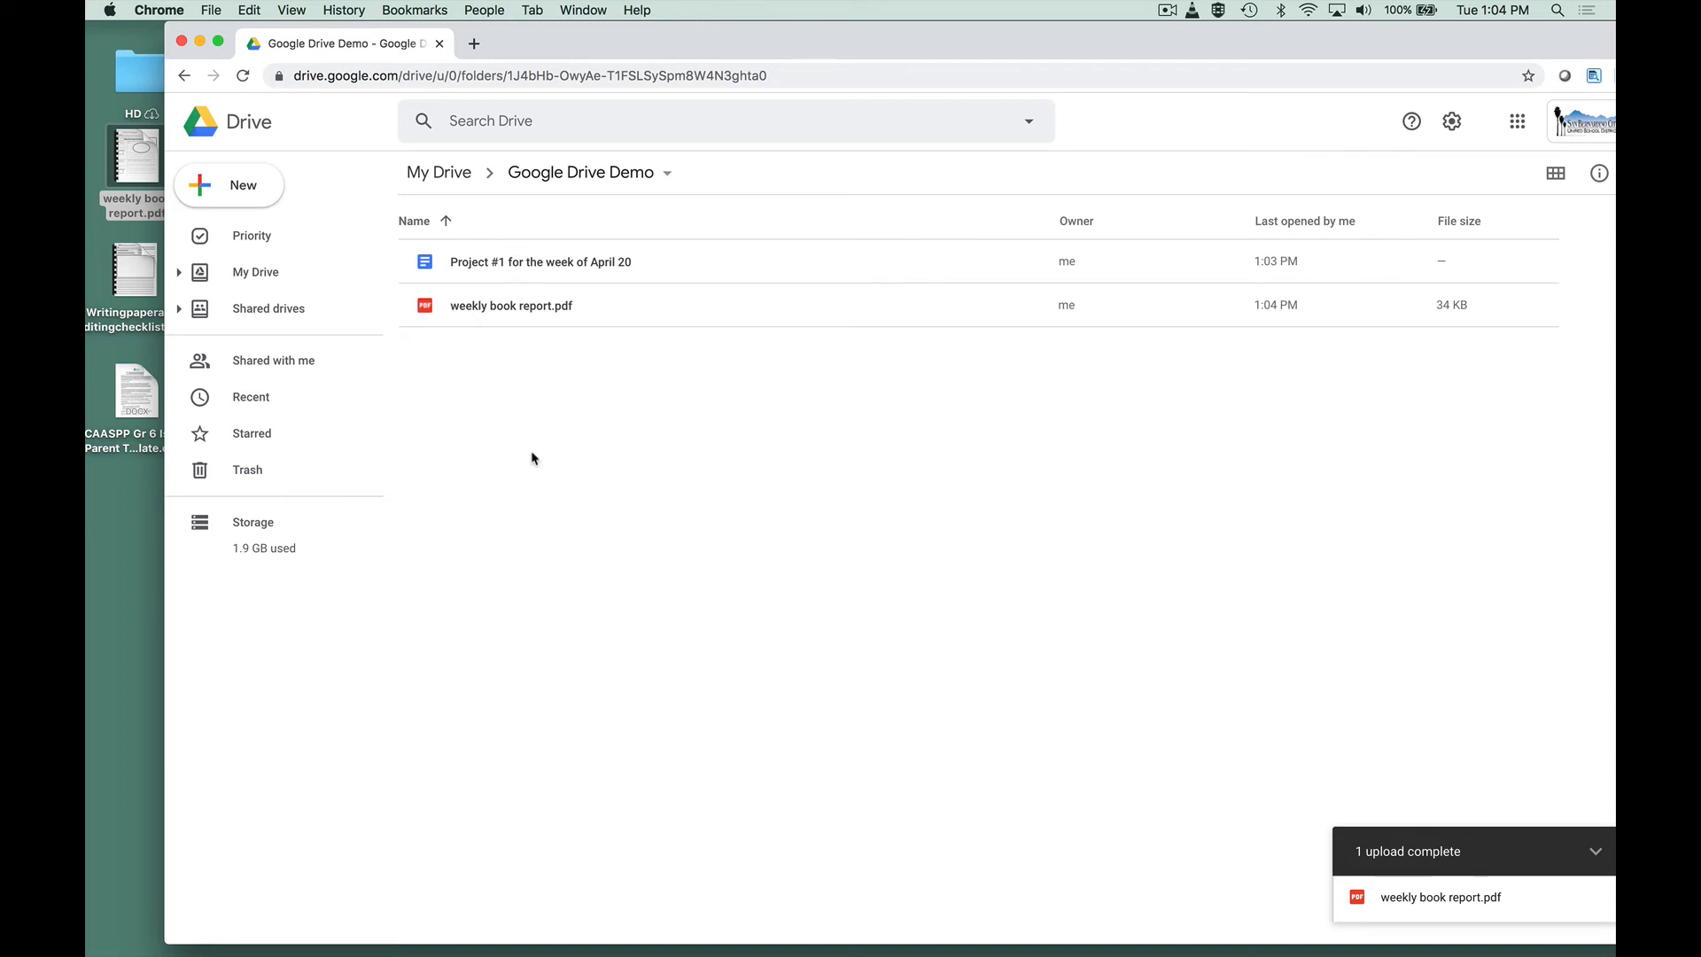
# Step: Return to My Drive and open sharing for the Google Drive Demo folder with the permission "Can organize, add, & edit"
pyautogui.click(453, 181)
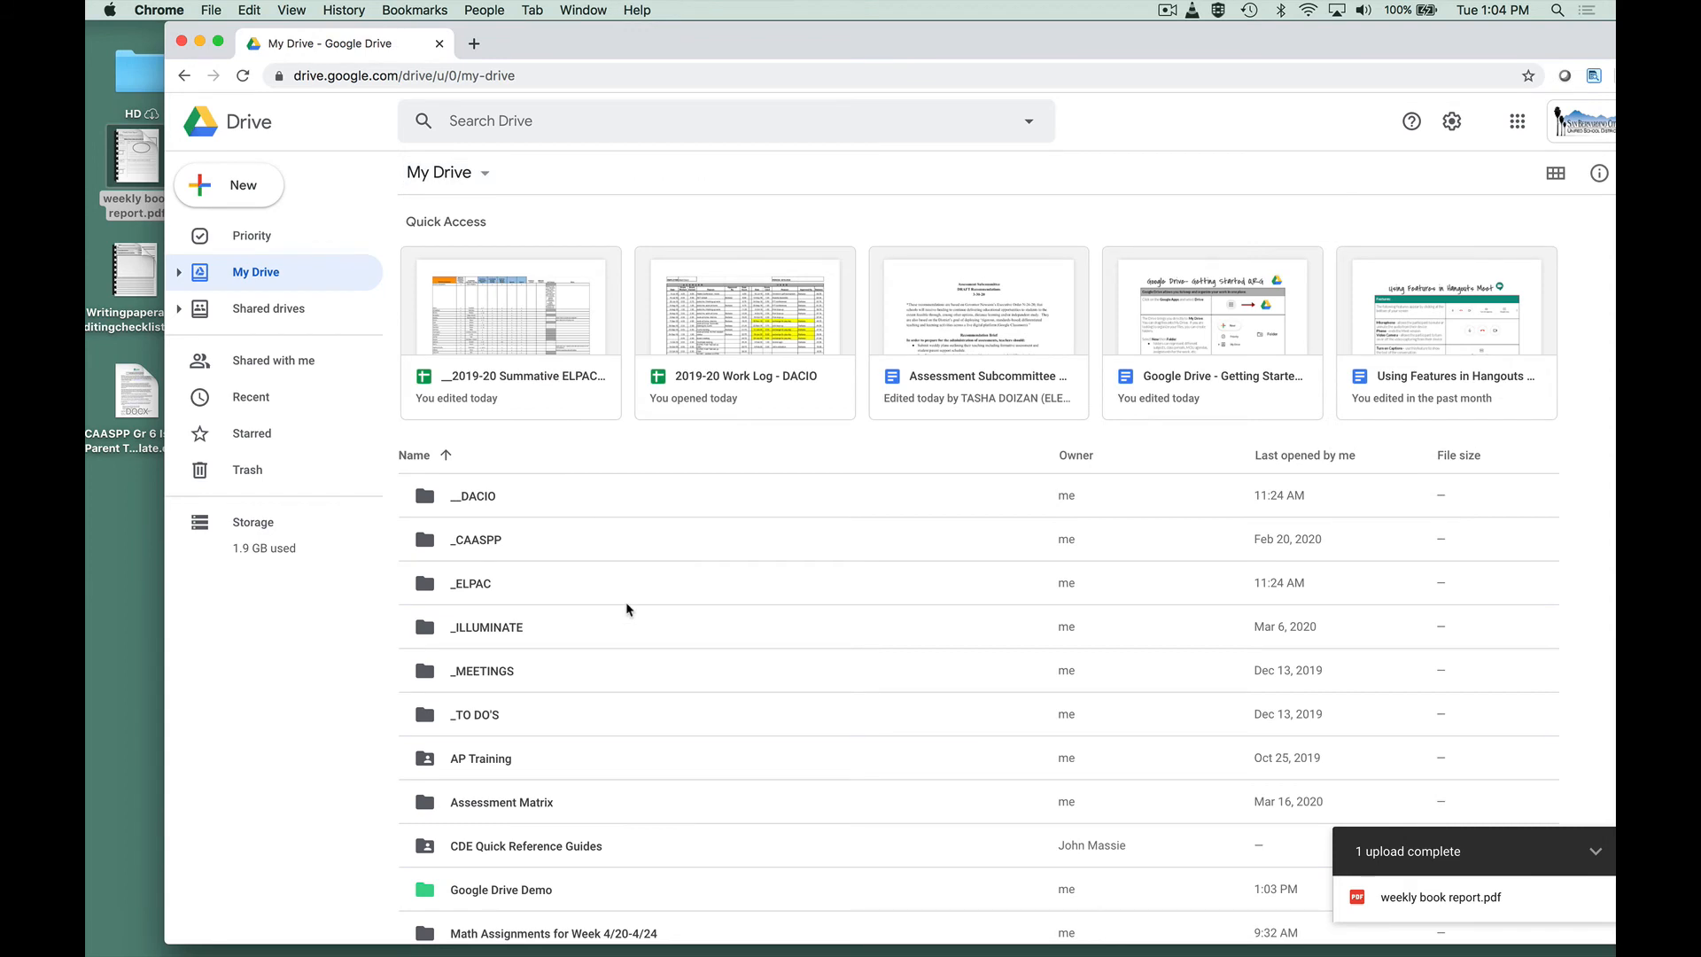
pyautogui.scroll(-5, 626, 608)
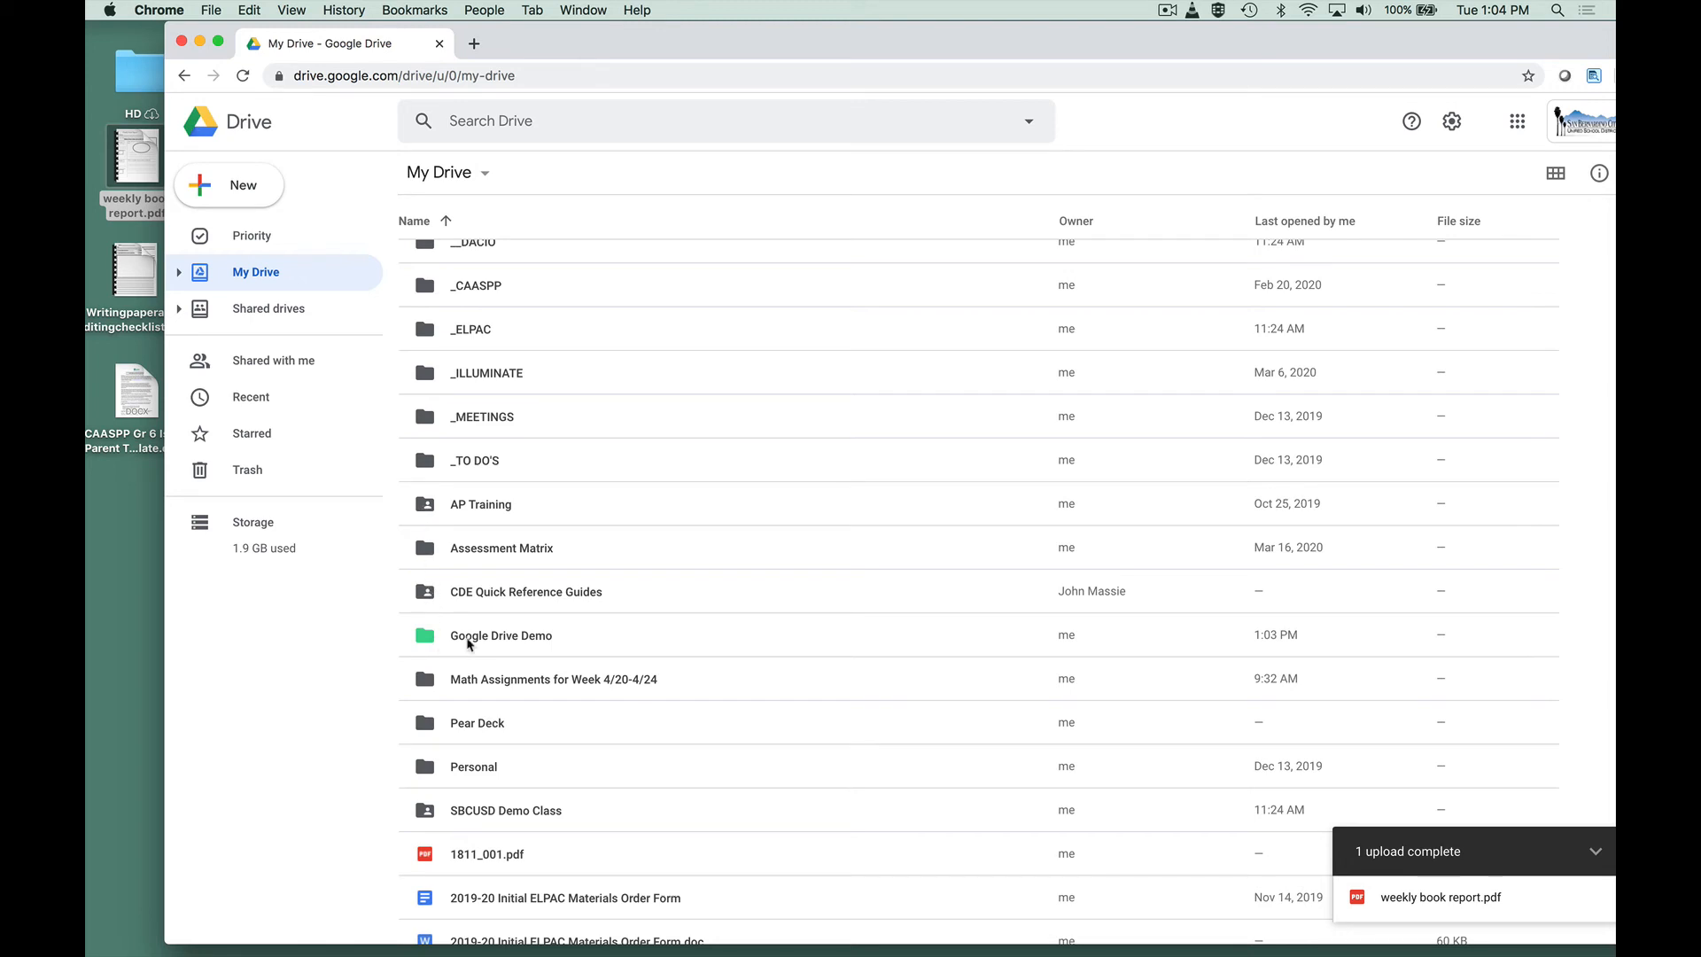
pyautogui.rightClick(613, 644)
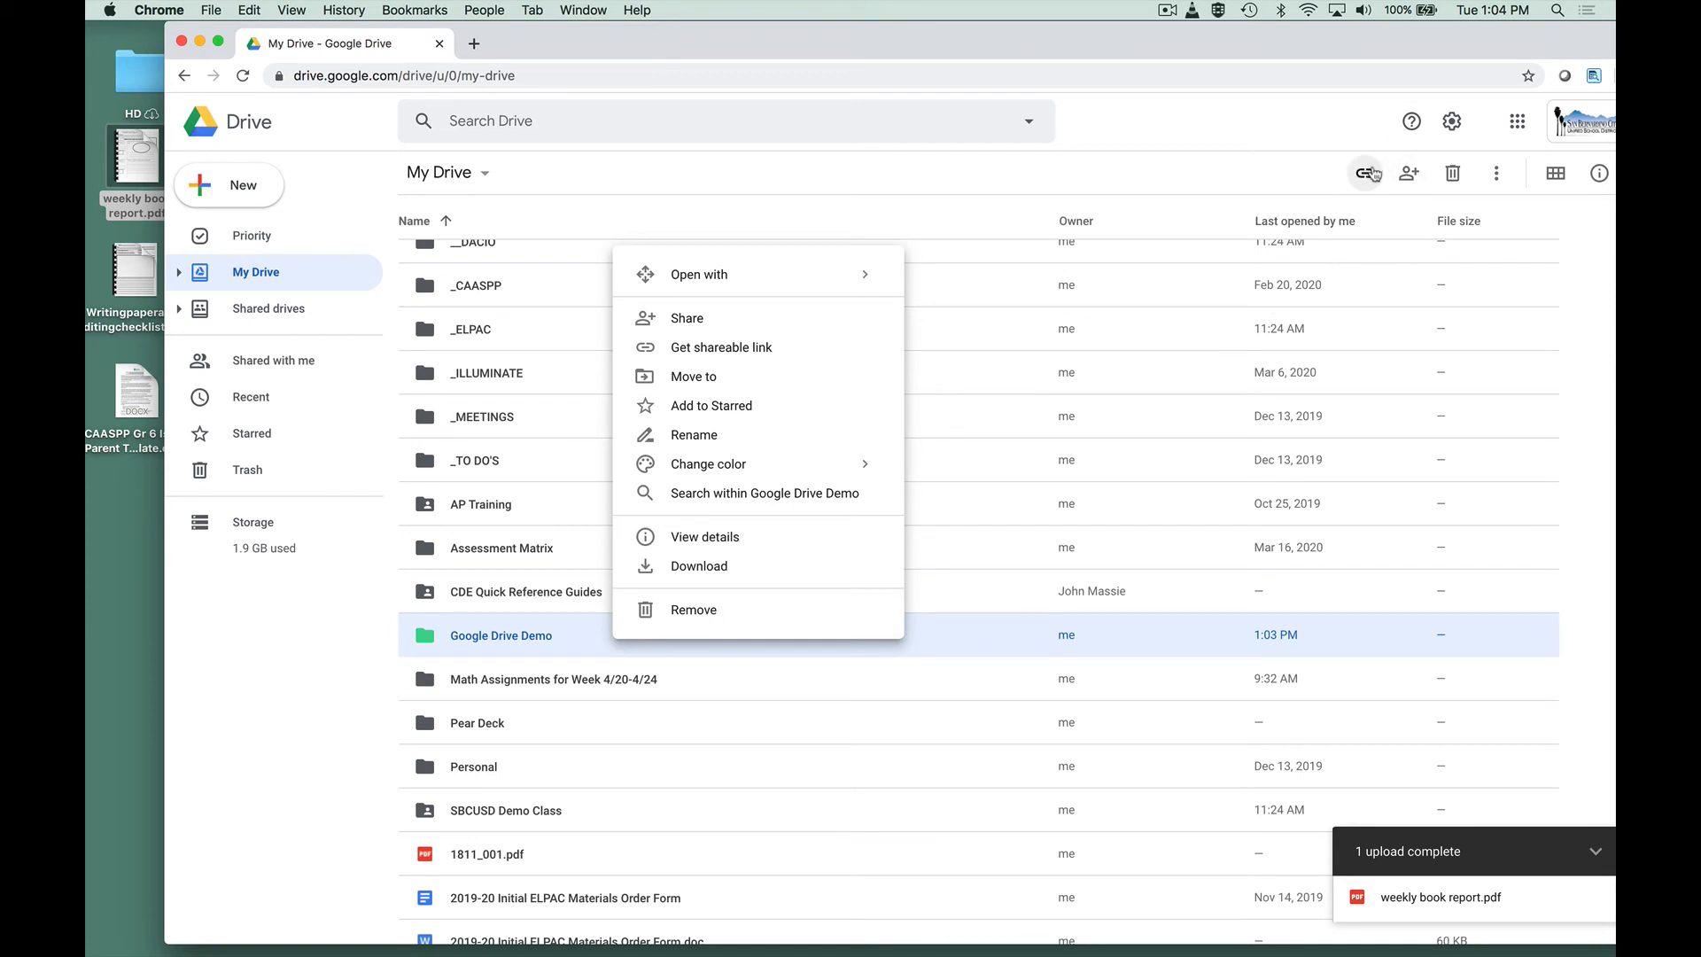
pyautogui.click(681, 321)
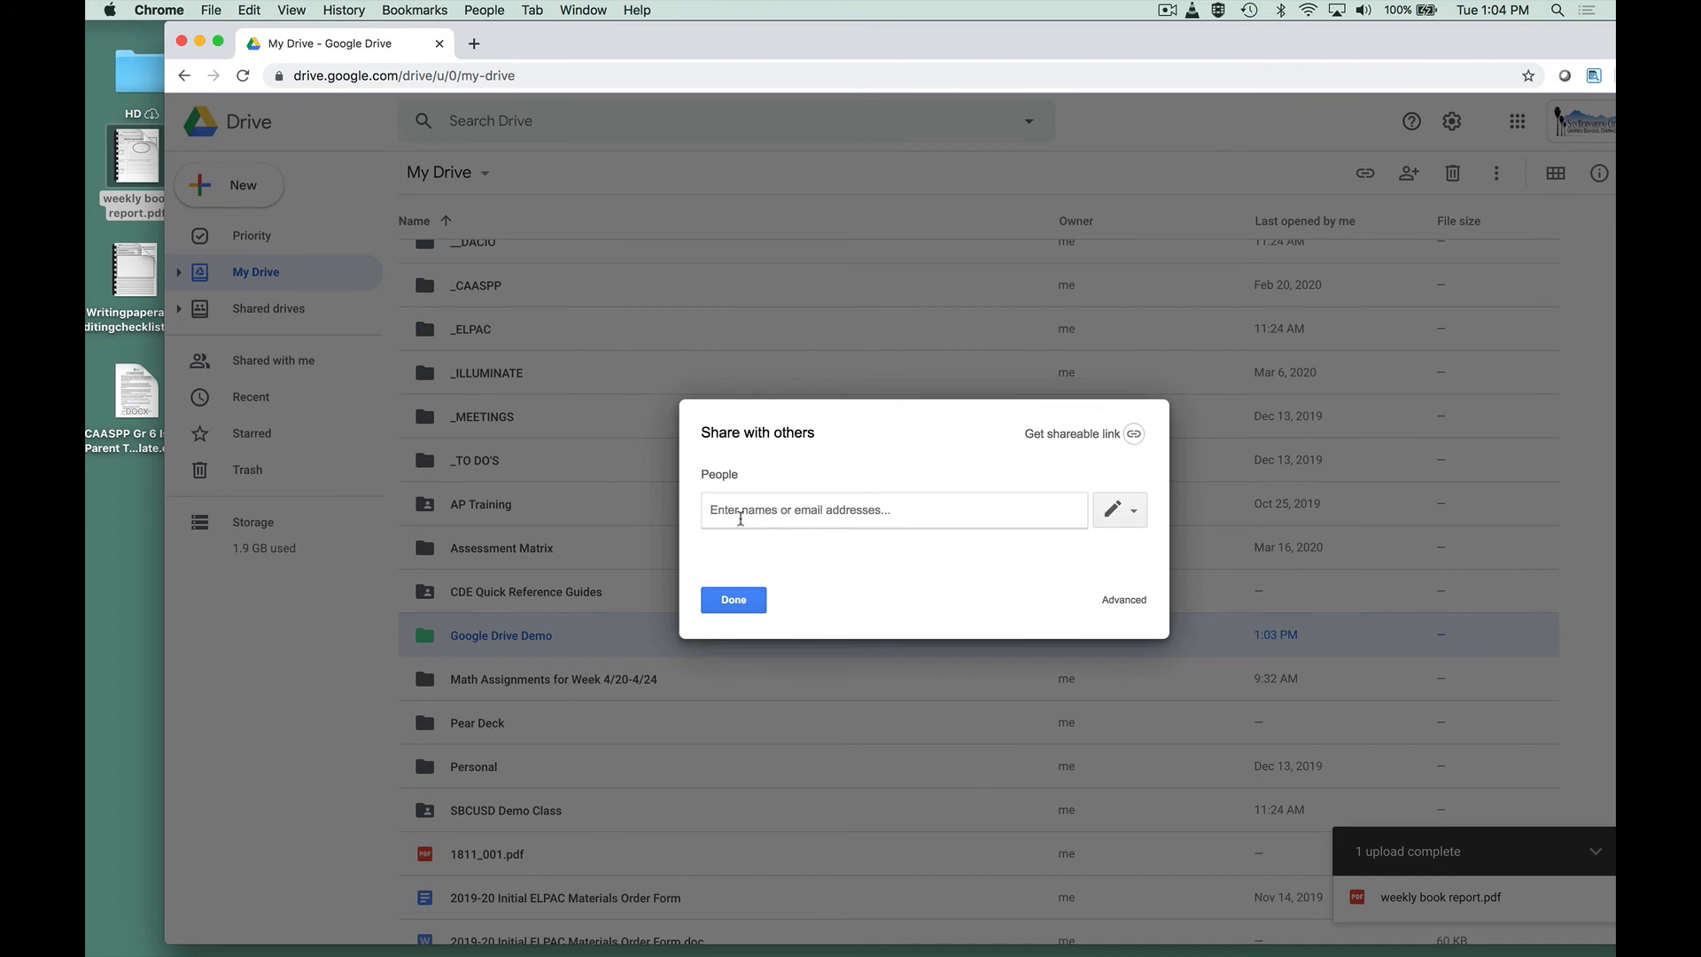
pyautogui.click(1138, 519)
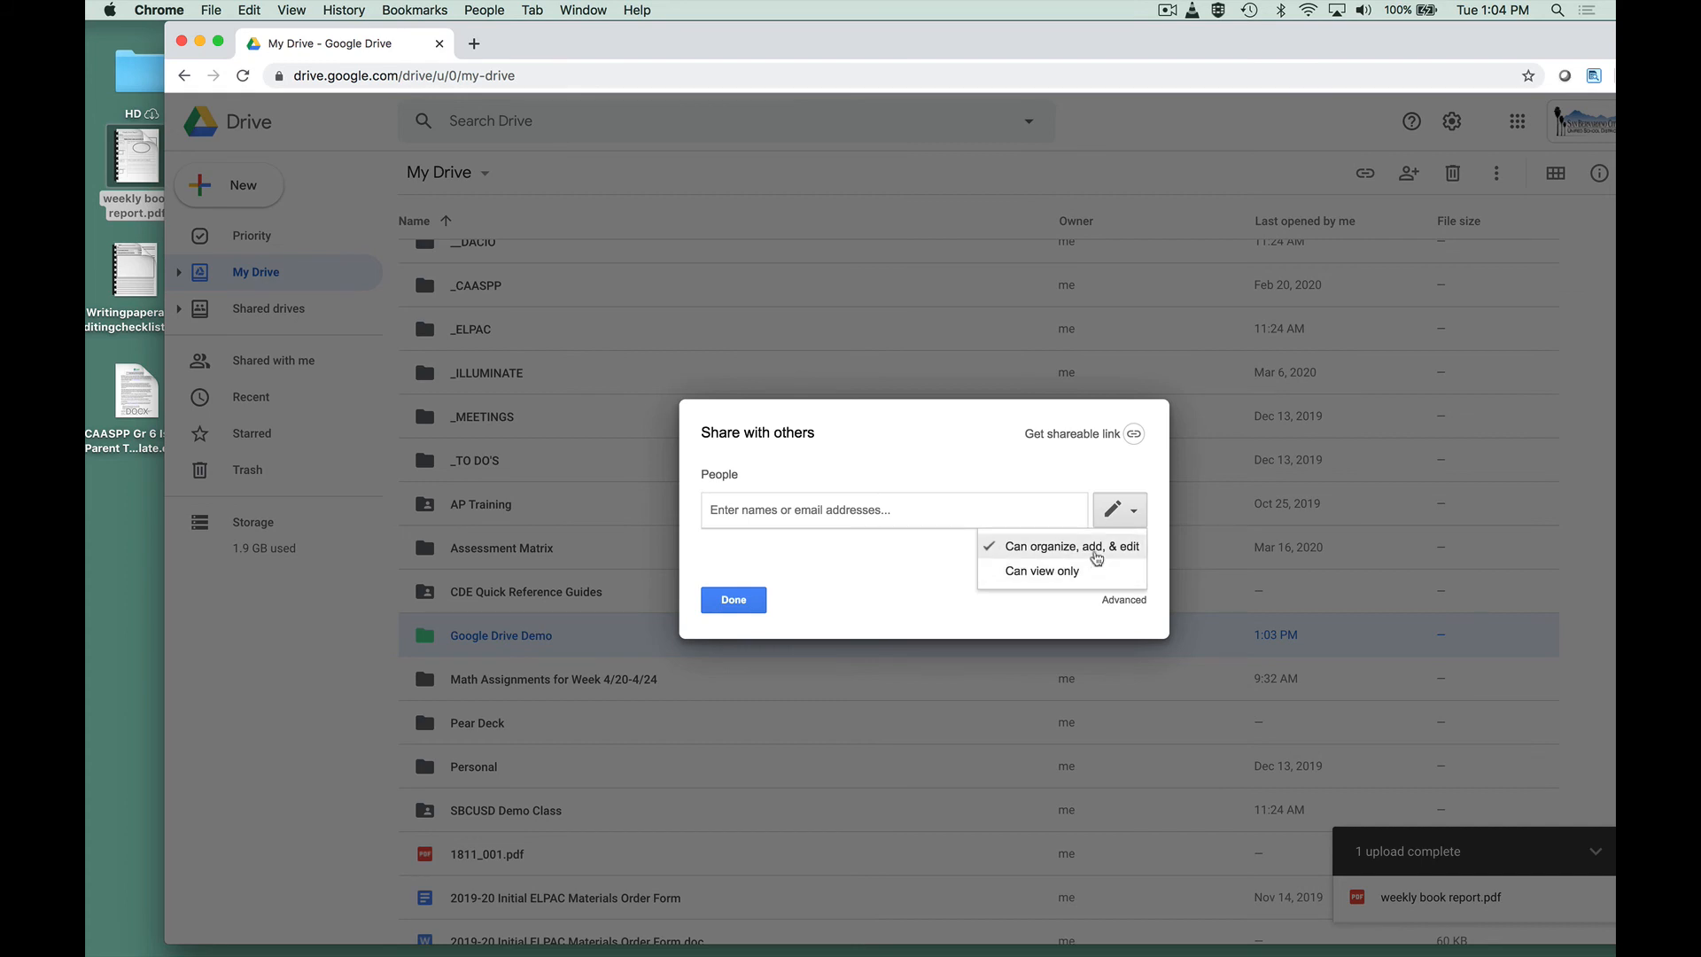
pyautogui.click(1097, 549)
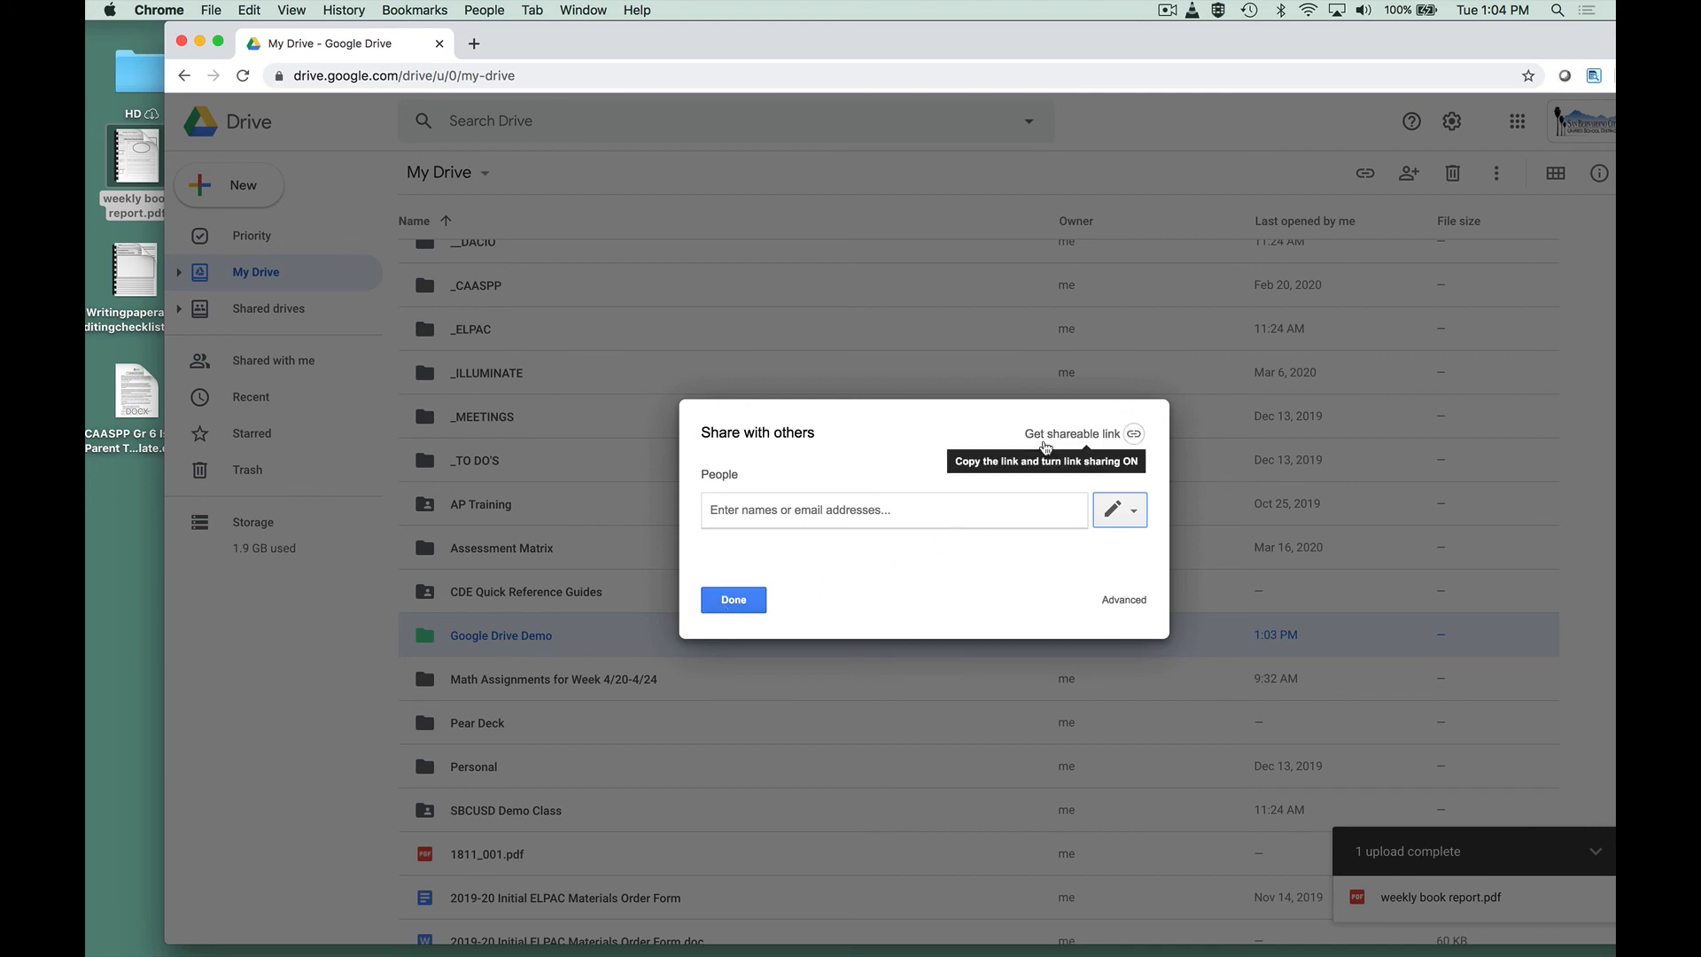
# Step: Turn on link sharing with view access for anyone at San Bernardino City Unified School District and copy the folder's link
pyautogui.click(1077, 434)
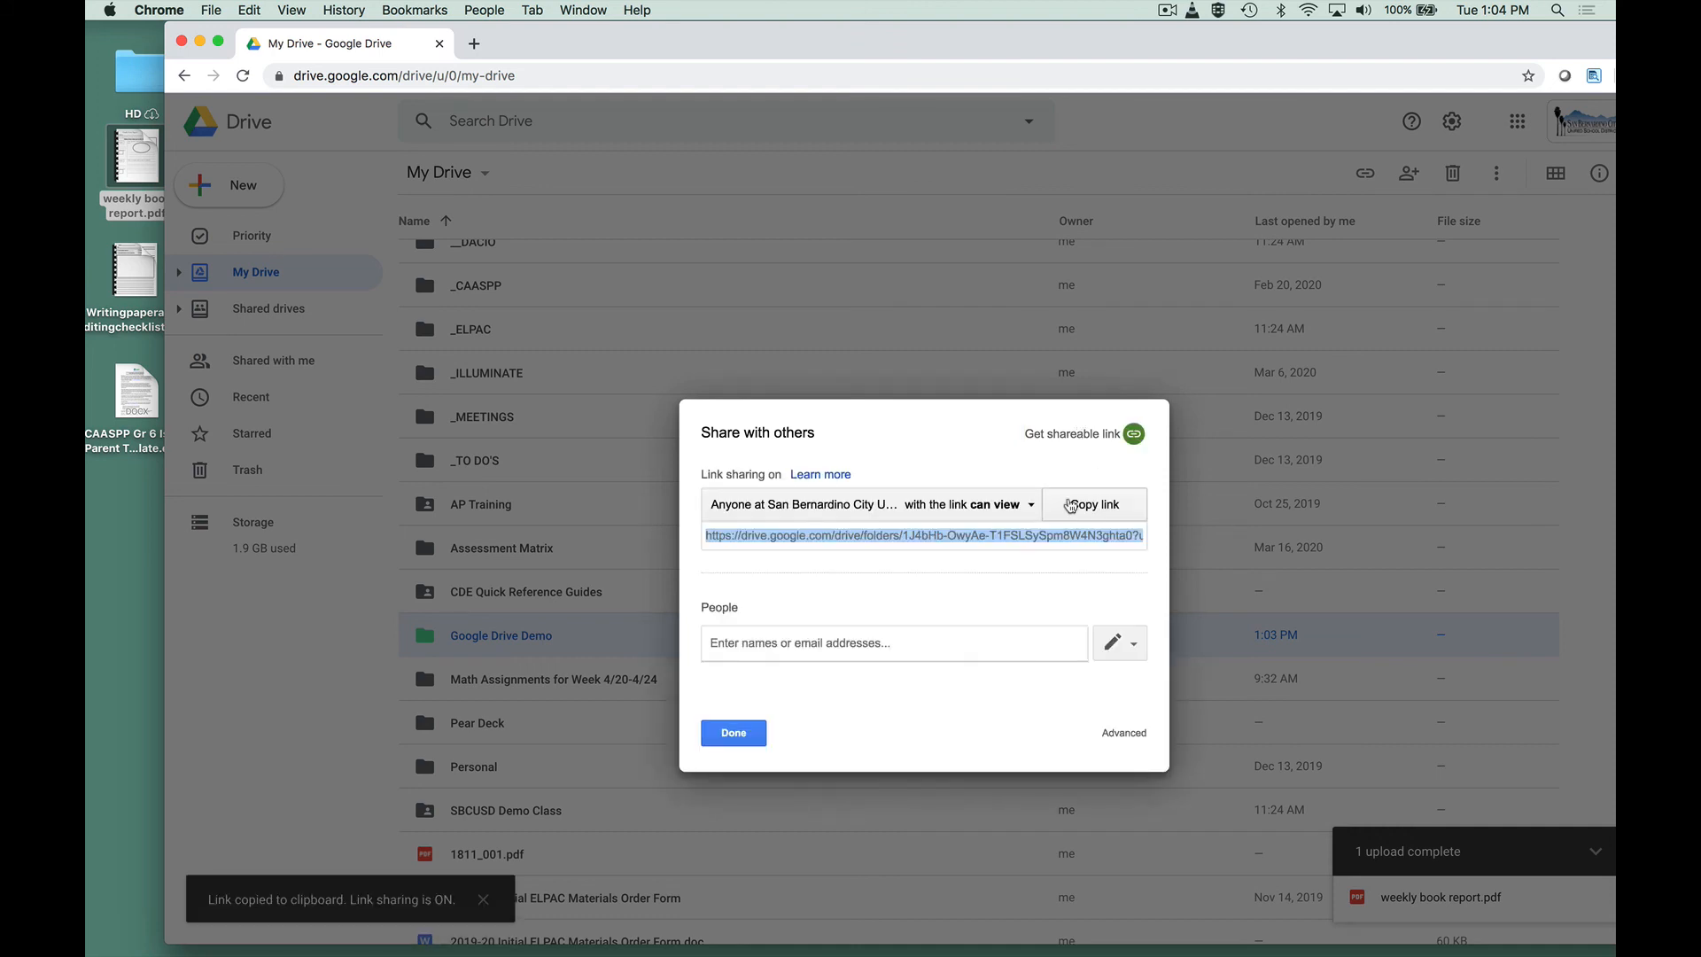
pyautogui.click(1032, 506)
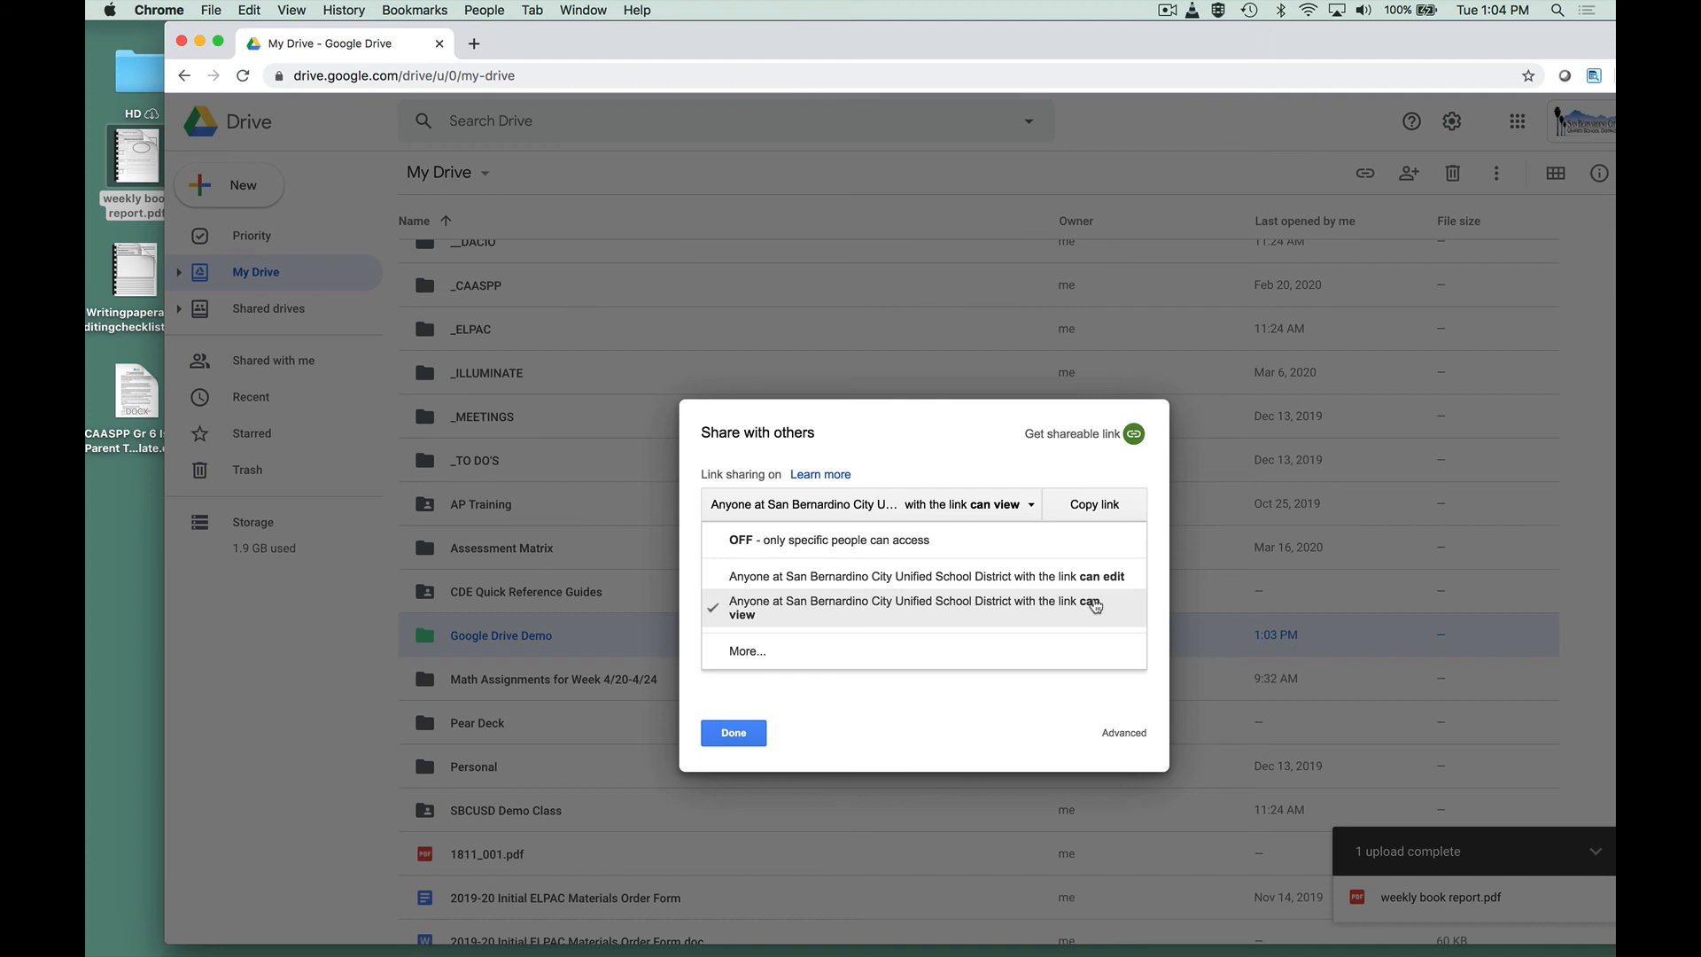
pyautogui.click(1103, 505)
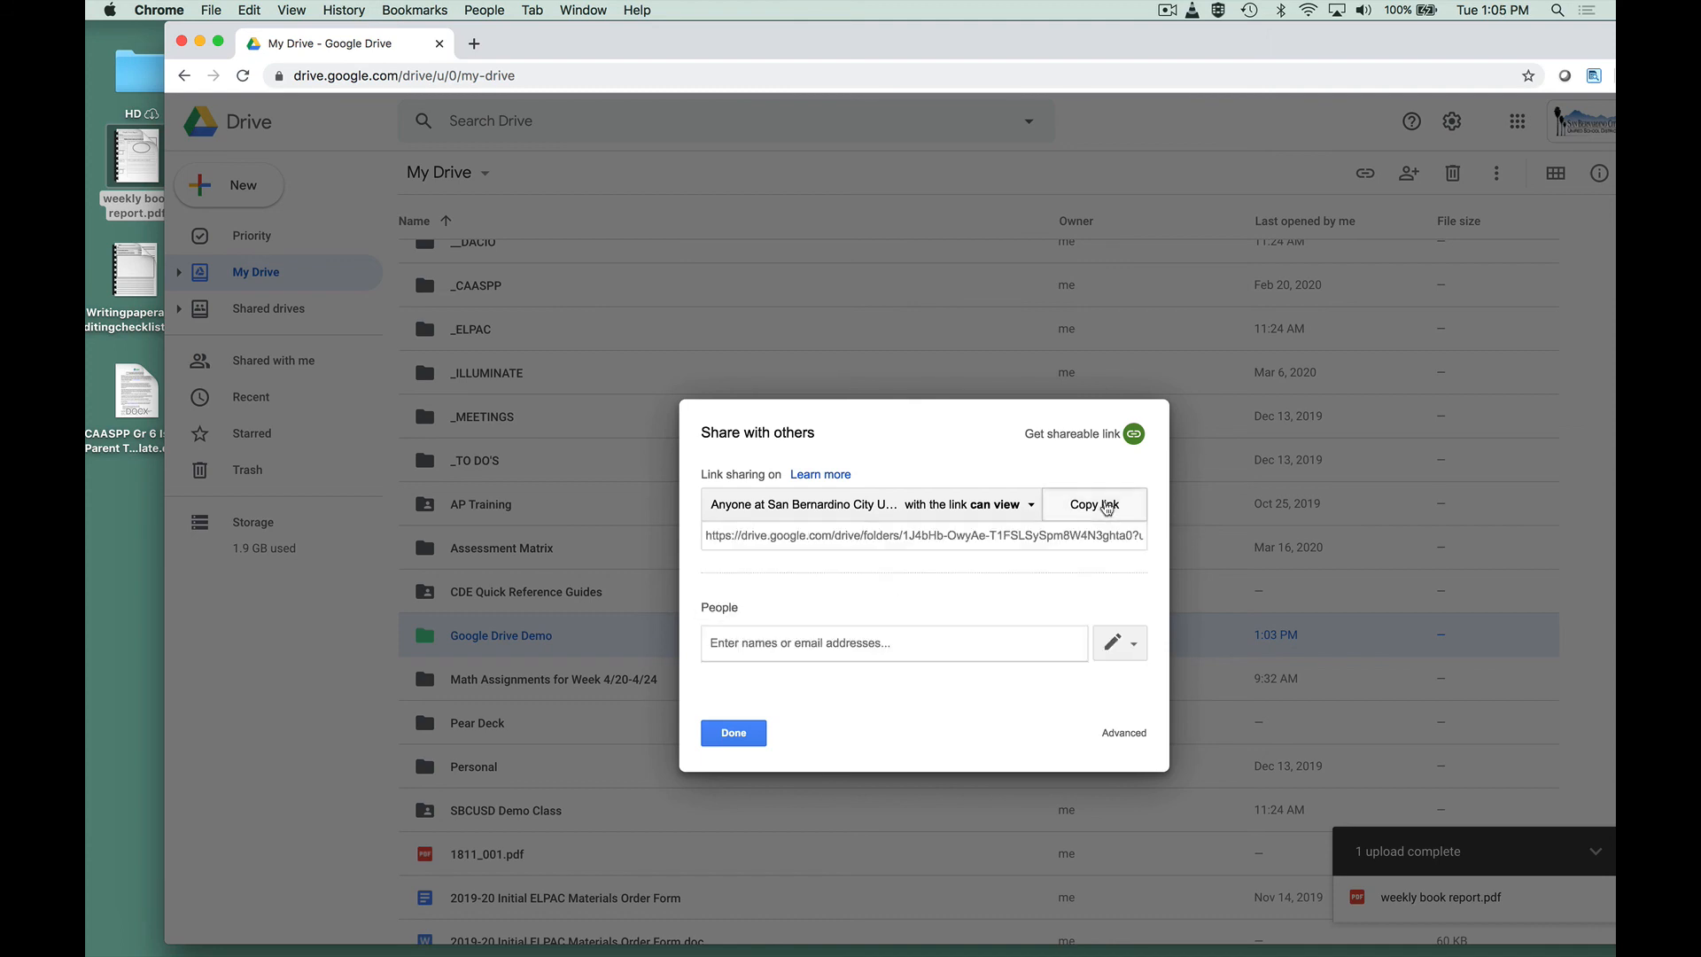